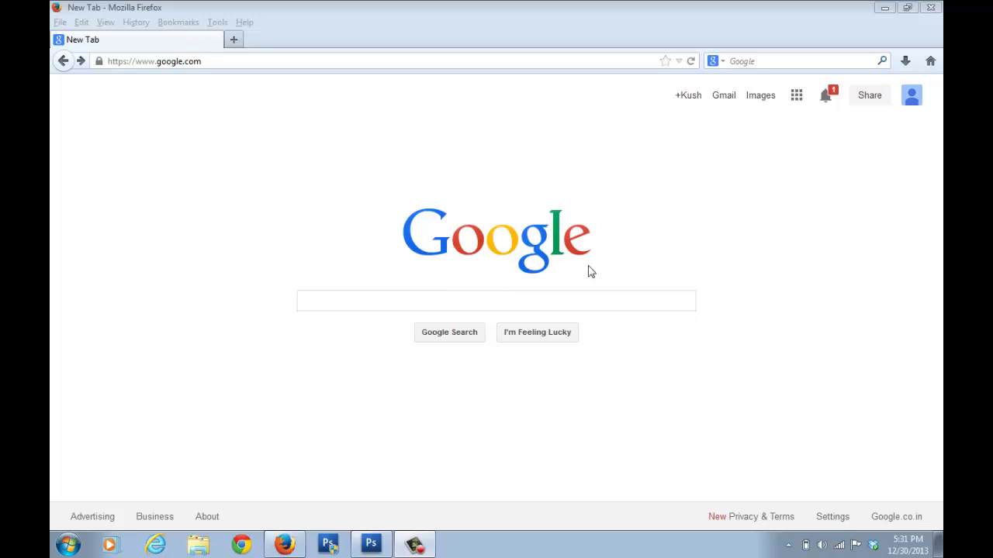
- Search Google for "twitter sign up" and open Twitter's sign-up page from the results
click(452, 302)
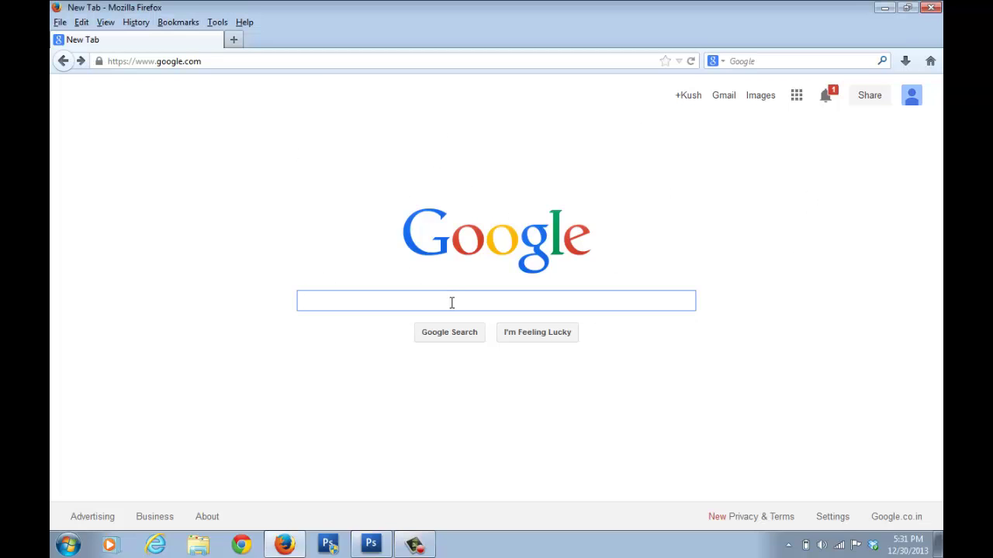
text(twitter)
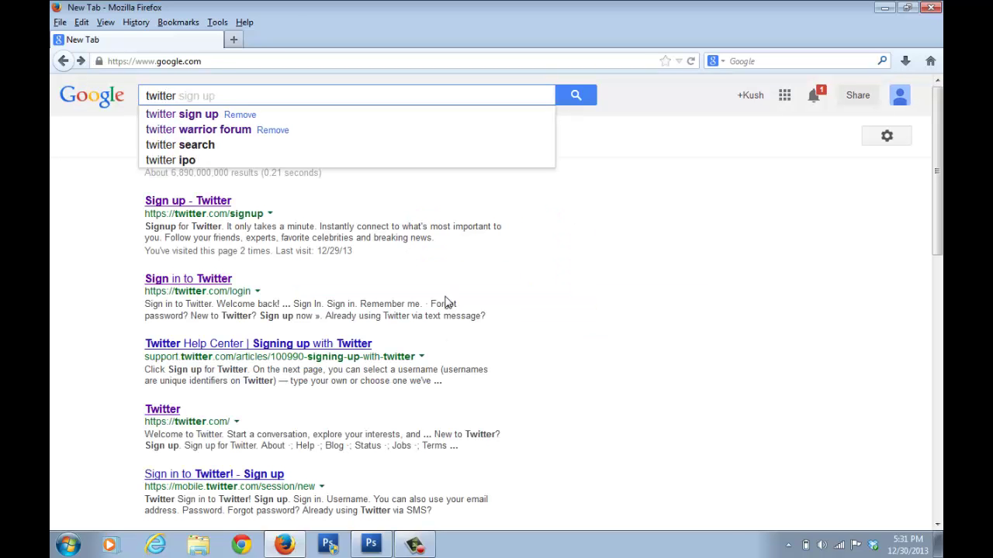
key(Down)
key(Return)
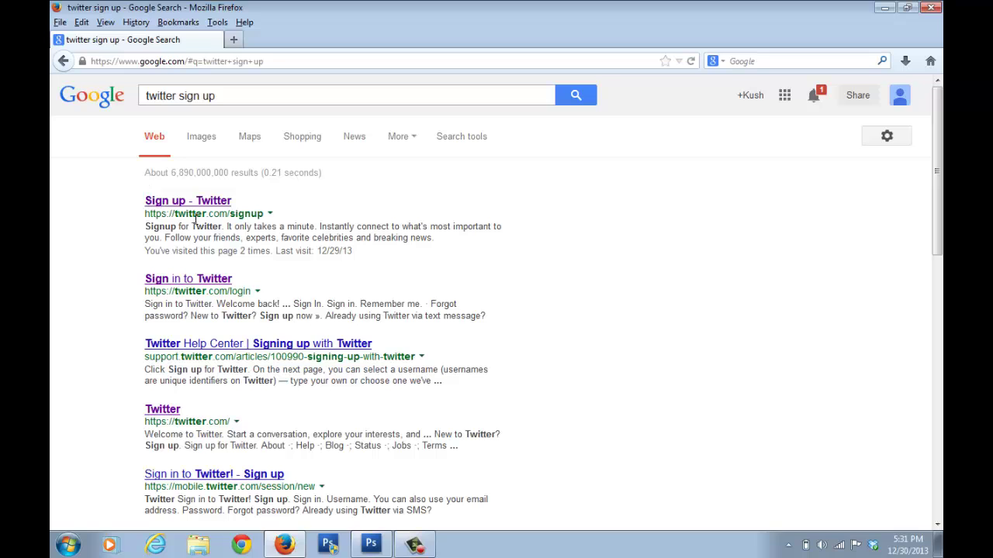
click(172, 201)
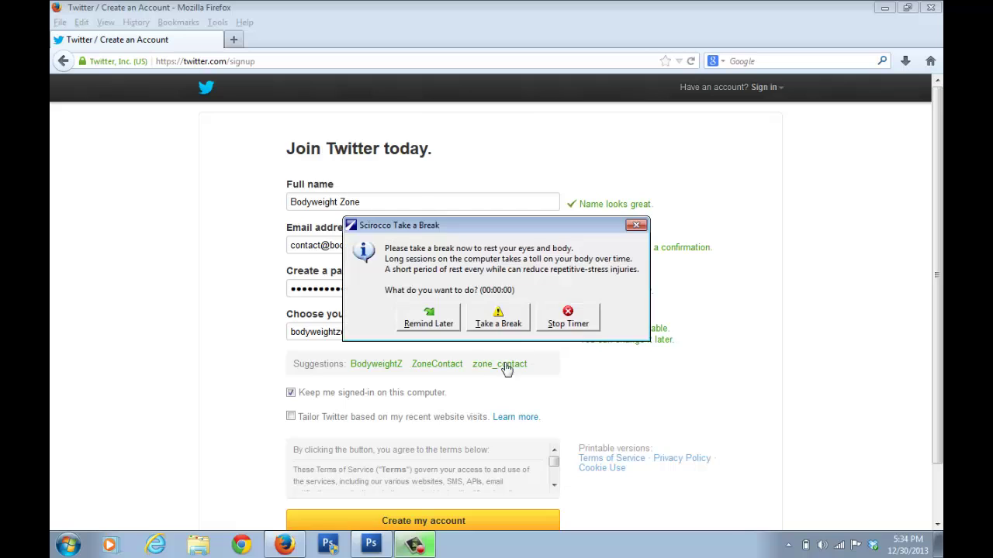
- Dismiss the break reminder, minimize its timer window, and submit the completed sign-up form to create the Twitter account
click(567, 319)
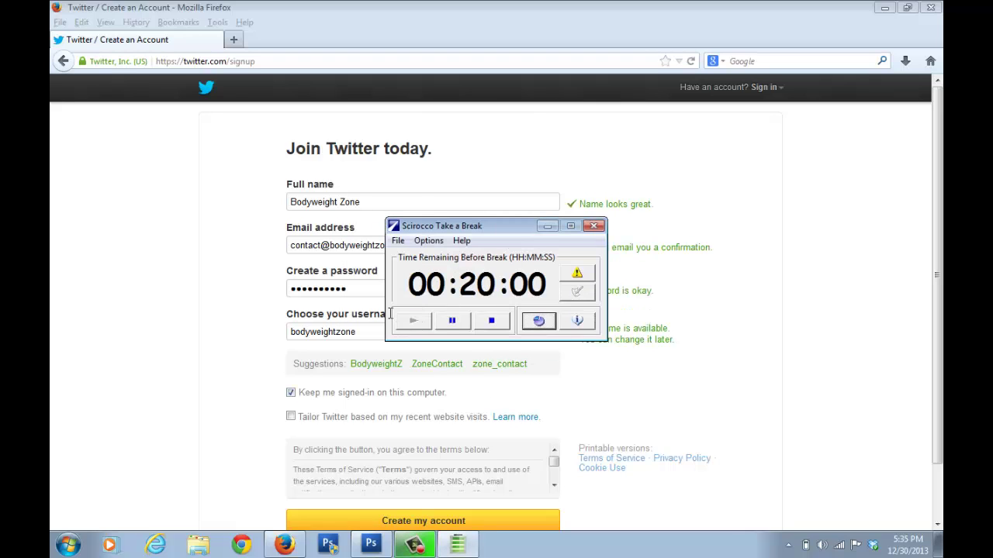
click(548, 225)
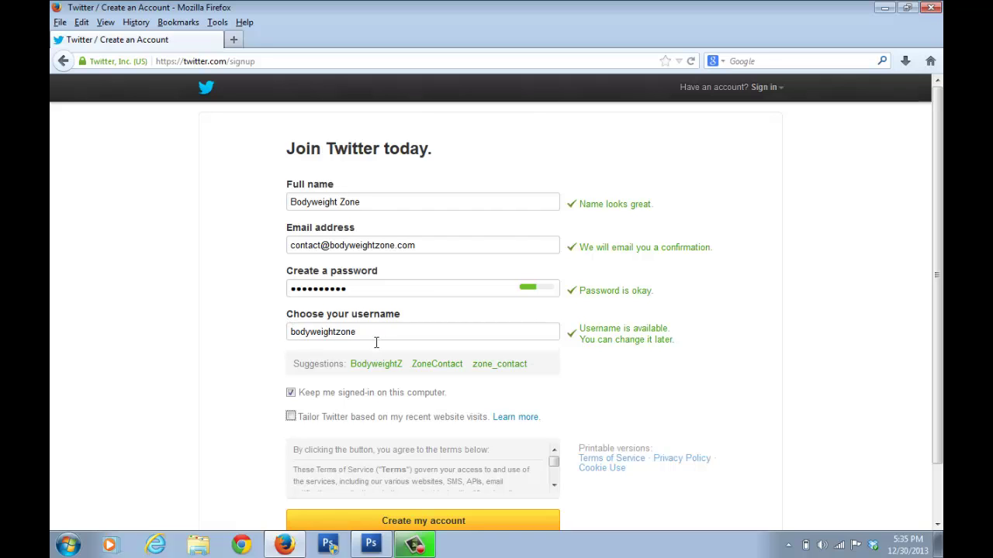
scroll(472, 344, down, 2)
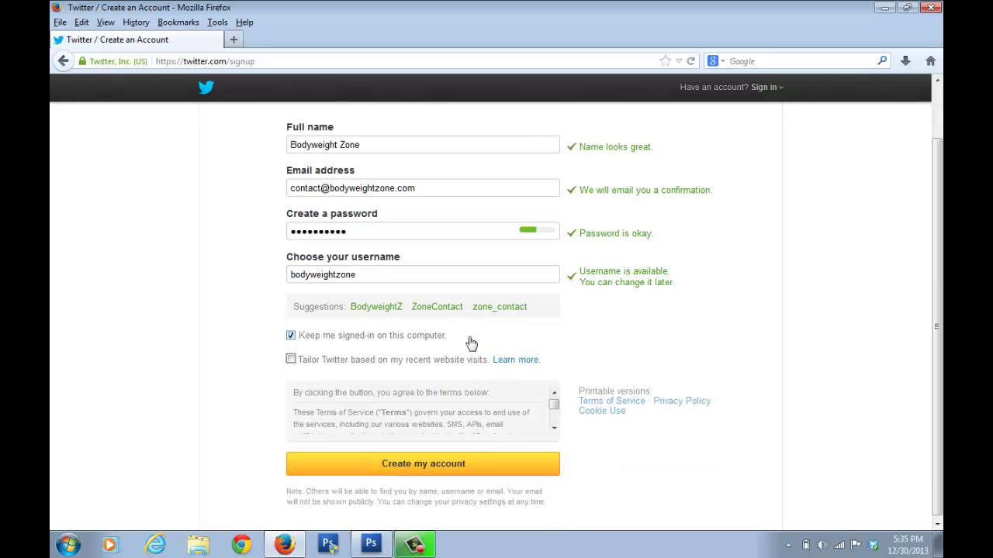
scroll(472, 343, up, 1)
scroll(472, 343, down, 1)
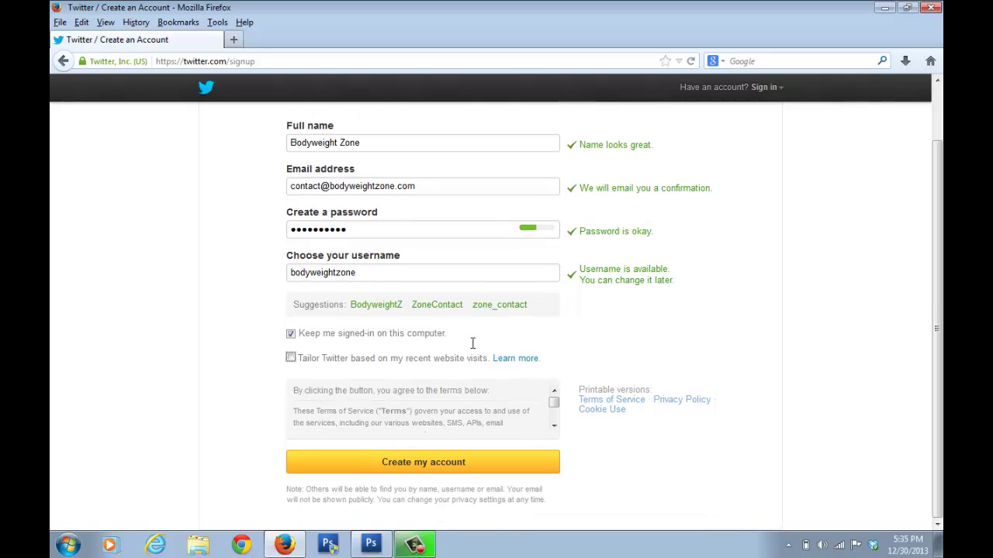
click(460, 464)
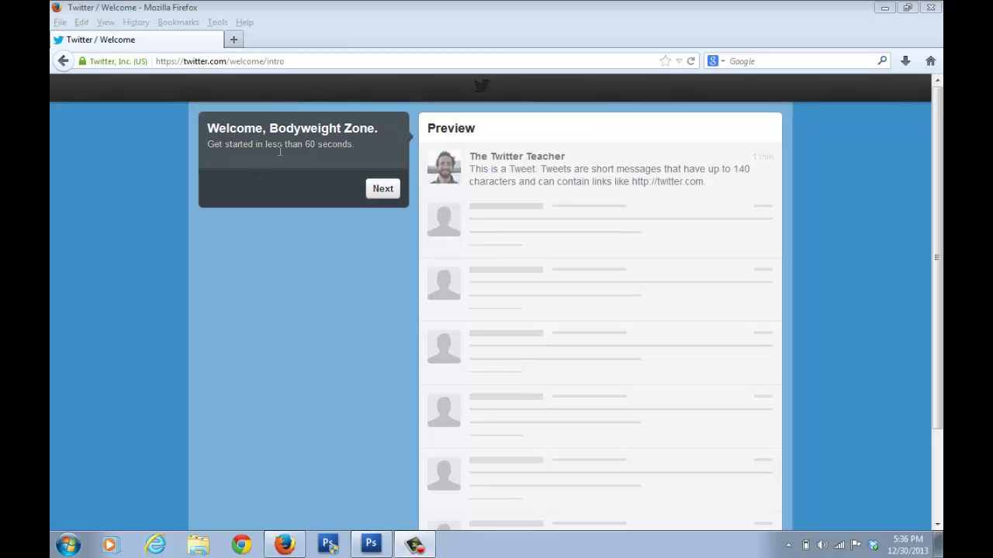
- Start the welcome setup and follow the first five suggested accounts, from Barack Obama to Javed Akhtar, continuing to the interest categories
click(388, 191)
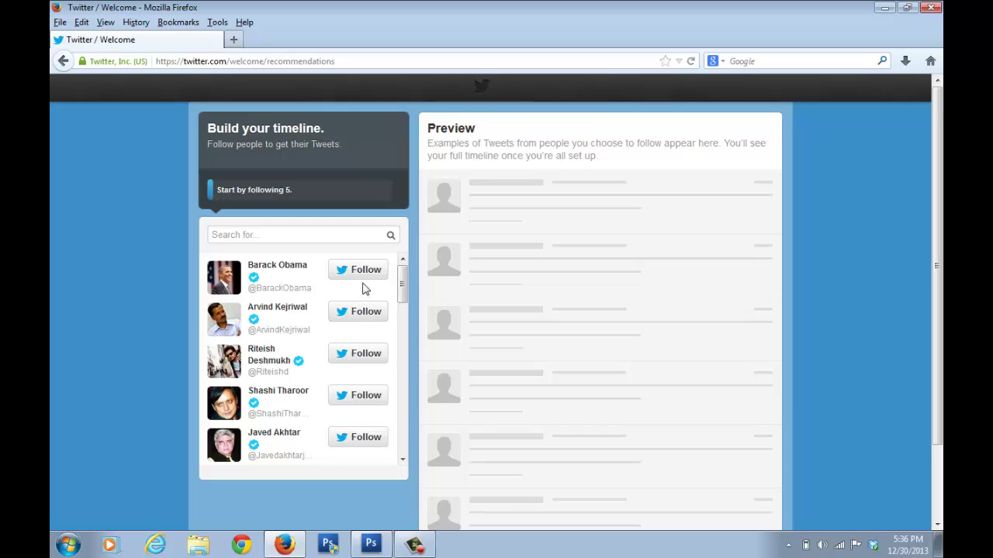
click(366, 272)
click(367, 313)
click(365, 353)
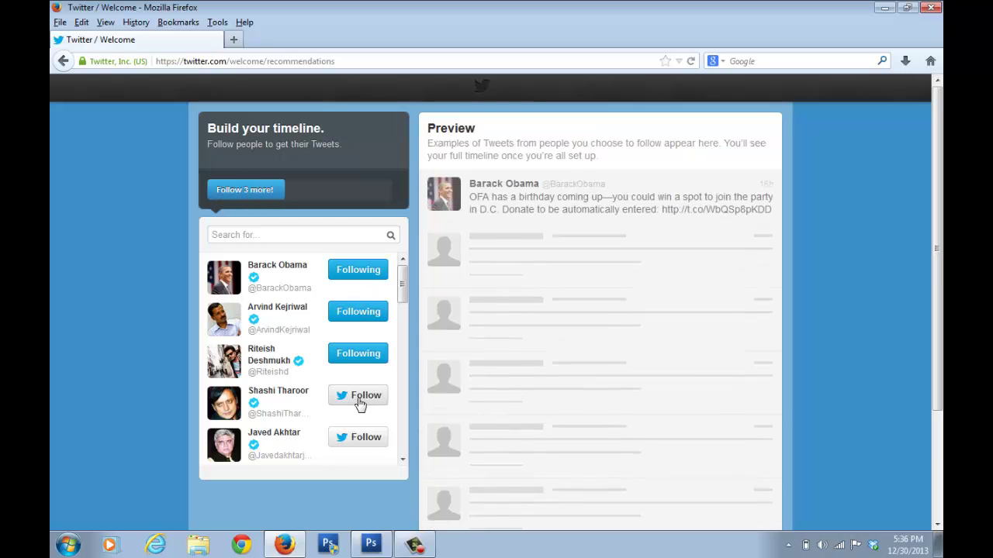
click(359, 402)
click(356, 437)
click(390, 193)
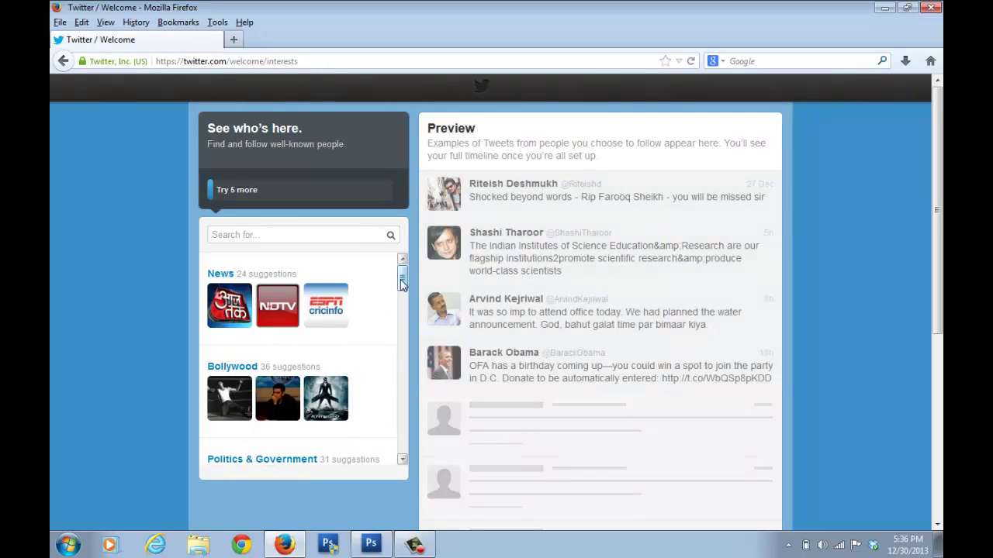
- Follow Twitter, Twitter Music, Twitter TV and Twitter Sports from the Twitter Official category and continue to the contact search
drag(403, 282, 401, 345)
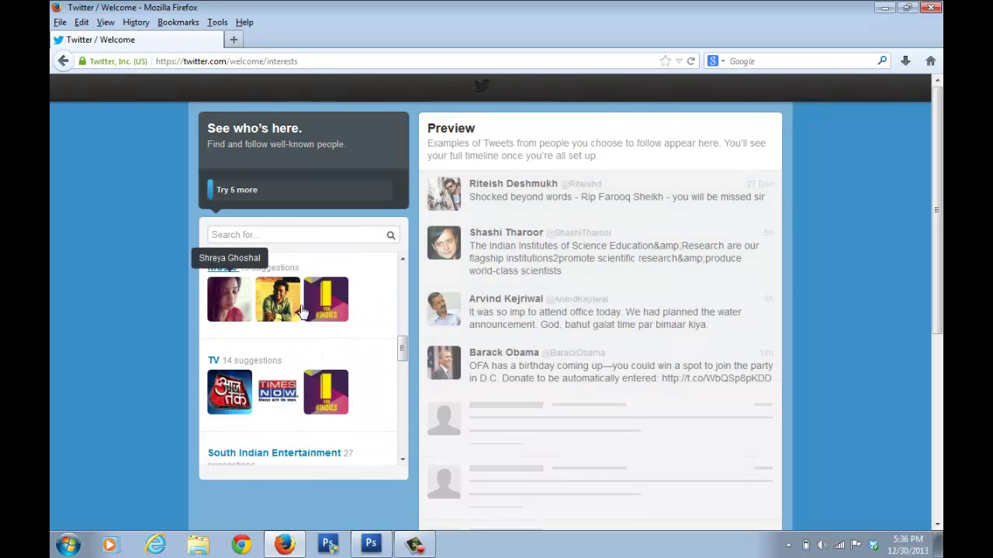
scroll(294, 333, down, 4)
scroll(281, 354, up, 2)
scroll(341, 360, down, 3)
scroll(304, 334, up, 1)
click(320, 325)
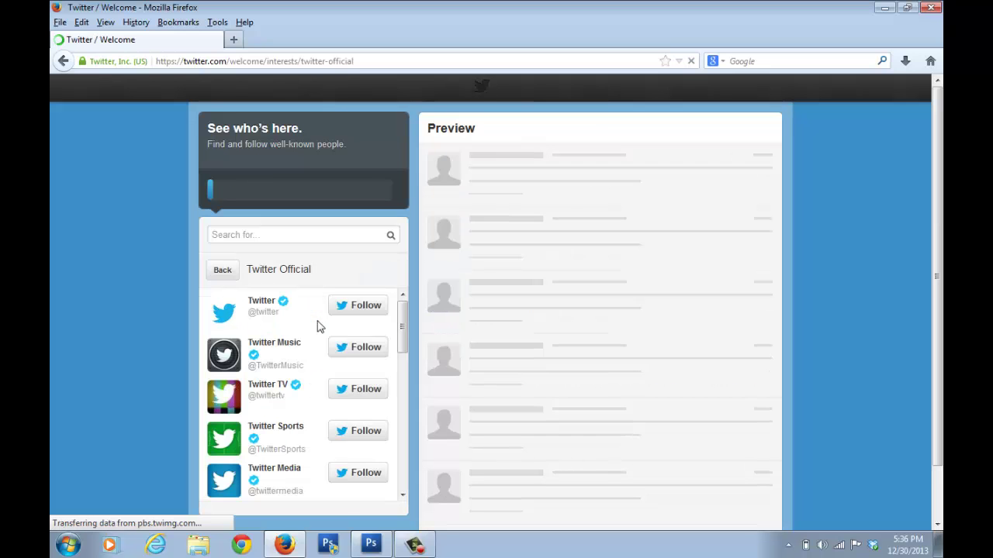
click(357, 305)
click(366, 353)
click(370, 390)
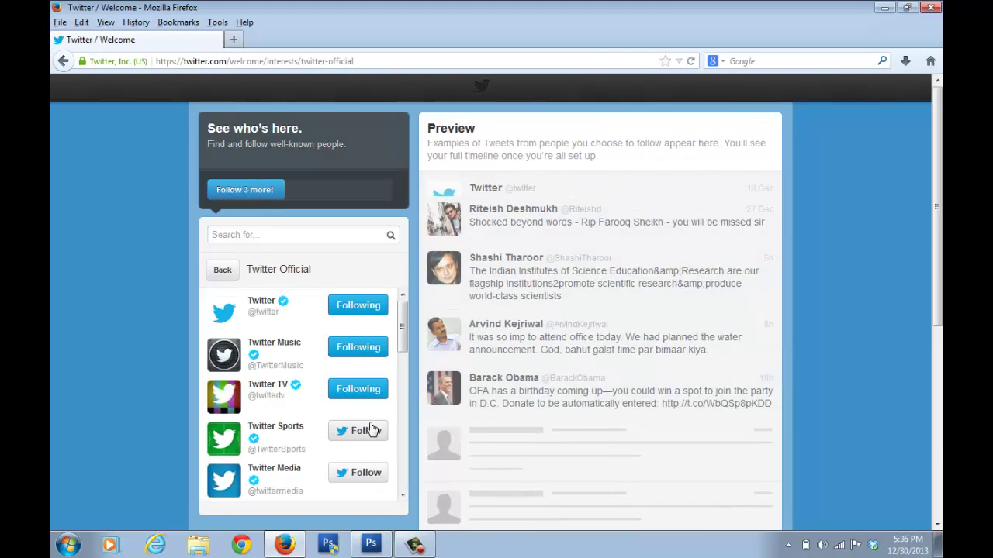
click(370, 430)
click(392, 191)
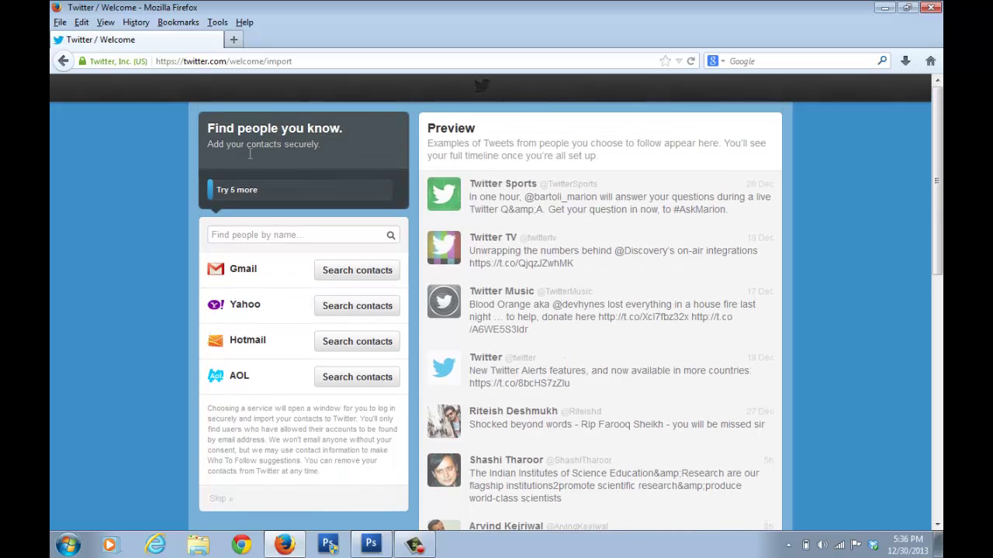
- Skip both the contact import and the photo and bio stage of the welcome setup
scroll(325, 152, down, 2)
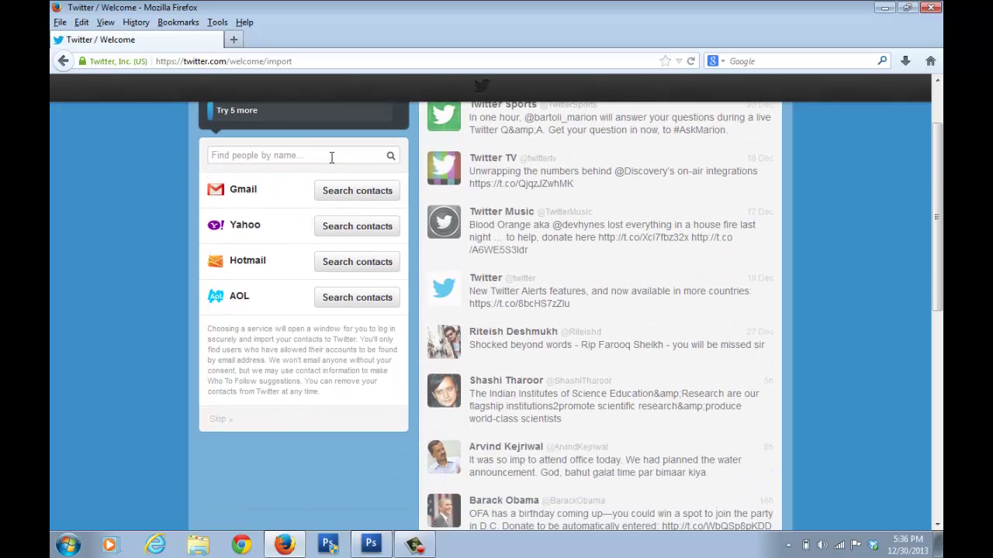
scroll(295, 168, up, 2)
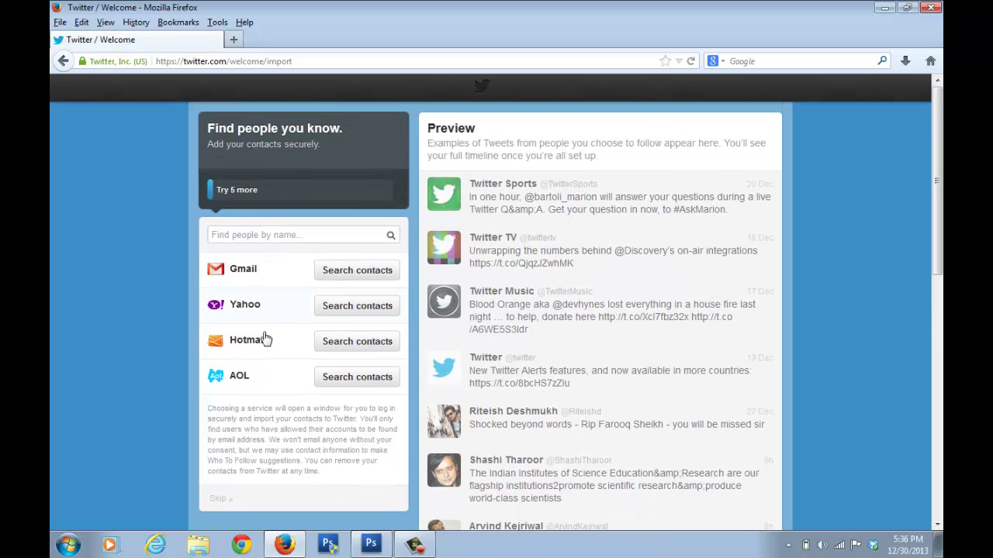
click(217, 498)
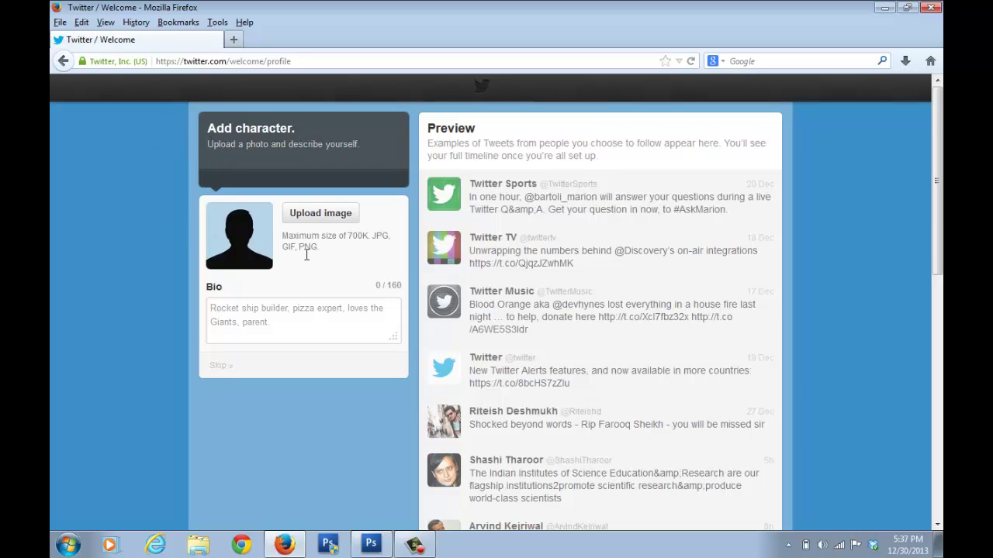
scroll(279, 279, down, 2)
scroll(272, 279, up, 2)
click(220, 368)
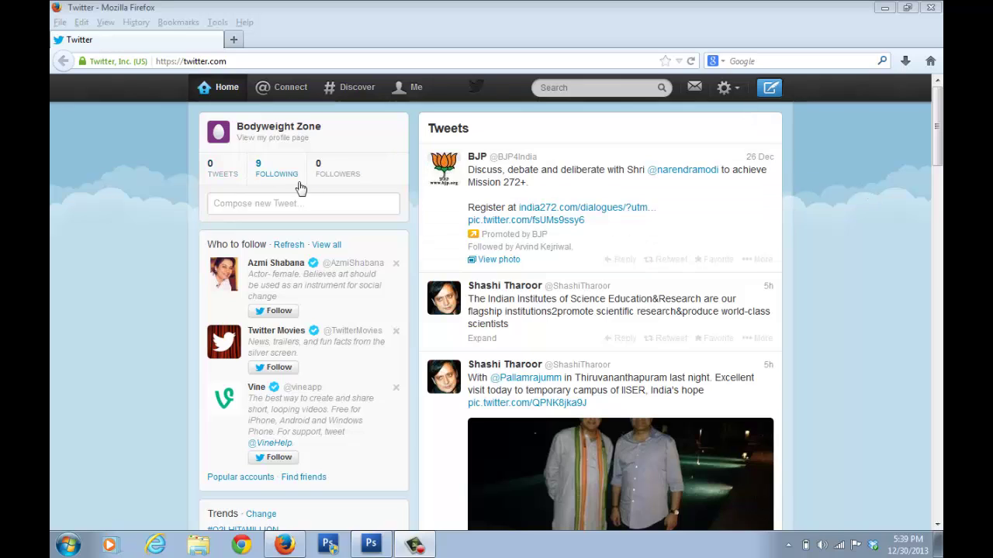
- Open the account's own profile for editing and apply the image bwztwittercover as the header photo
click(425, 87)
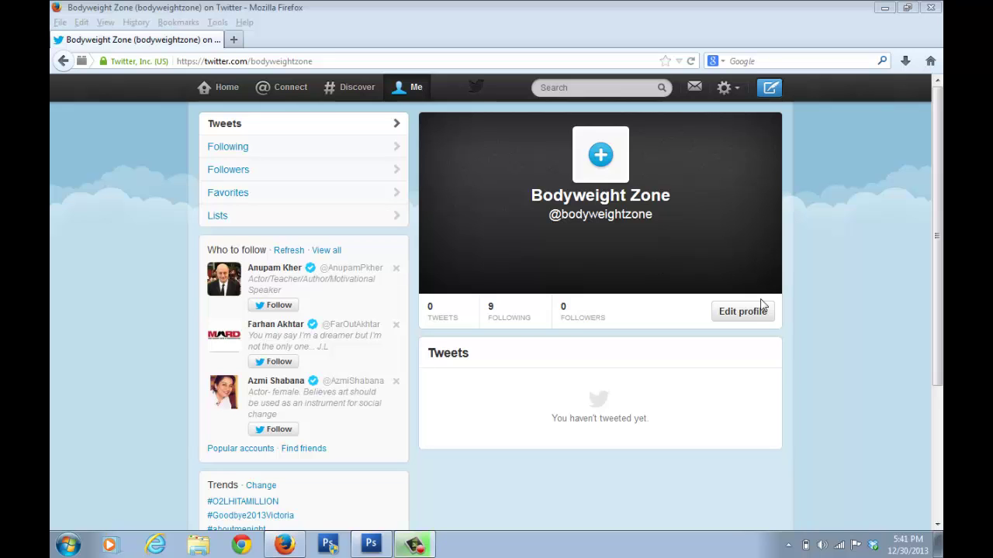
click(742, 312)
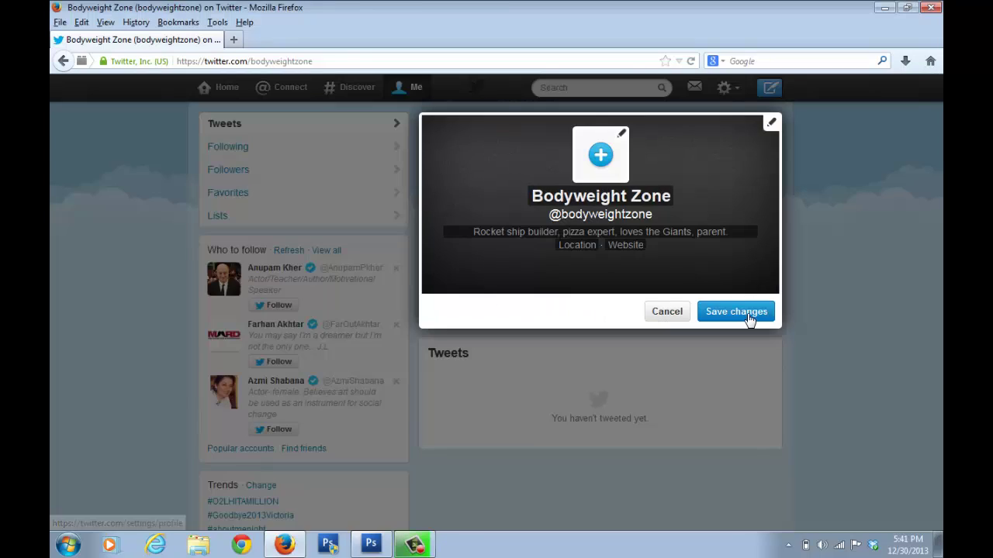
click(772, 124)
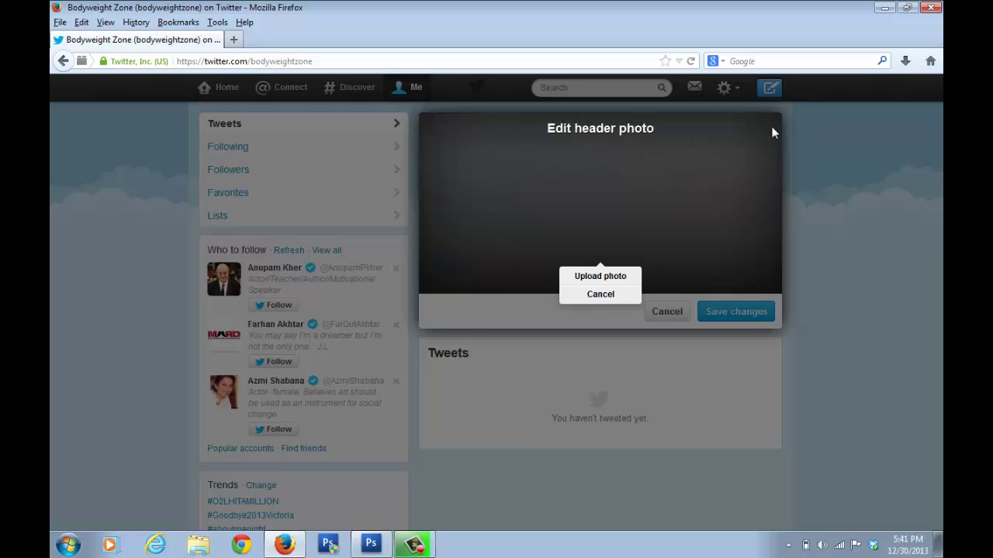
click(595, 278)
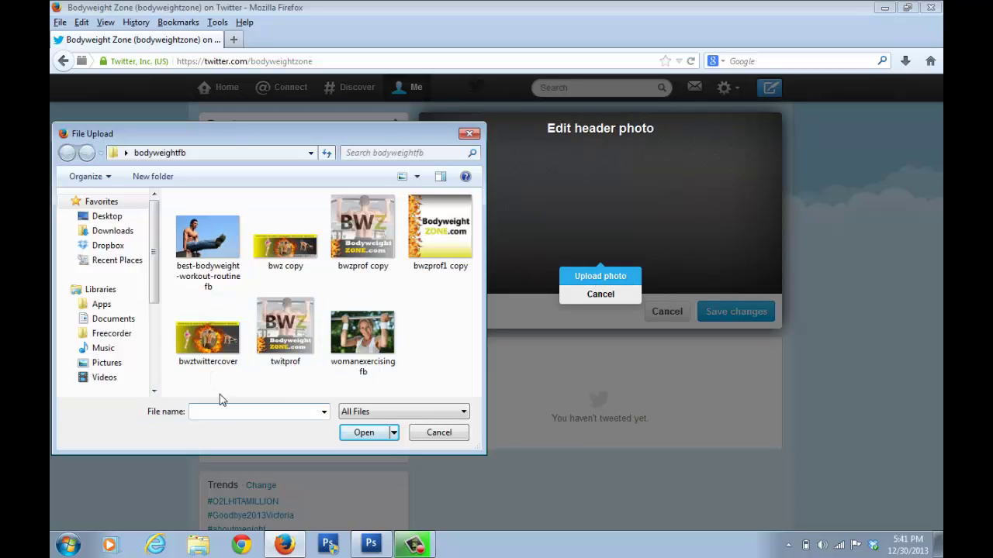
click(236, 356)
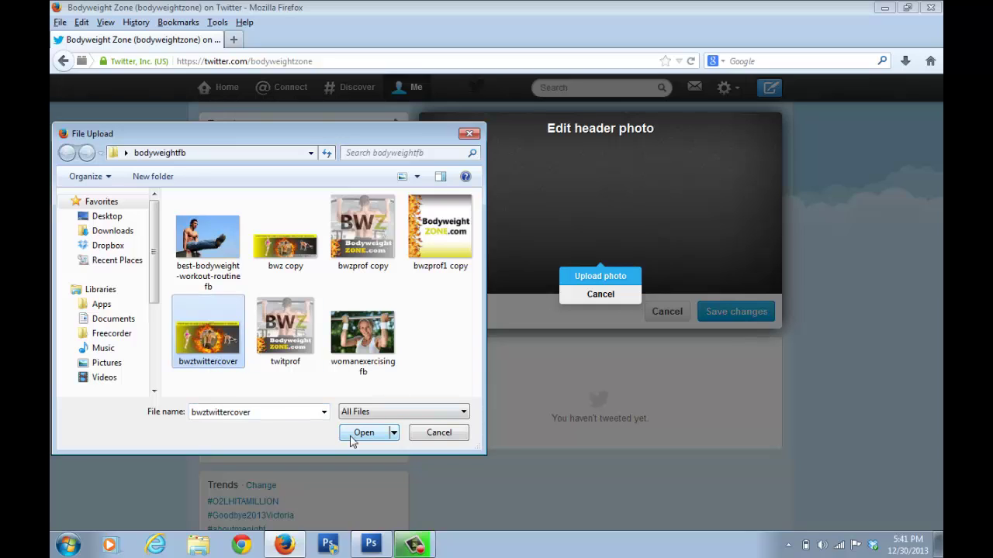
click(349, 439)
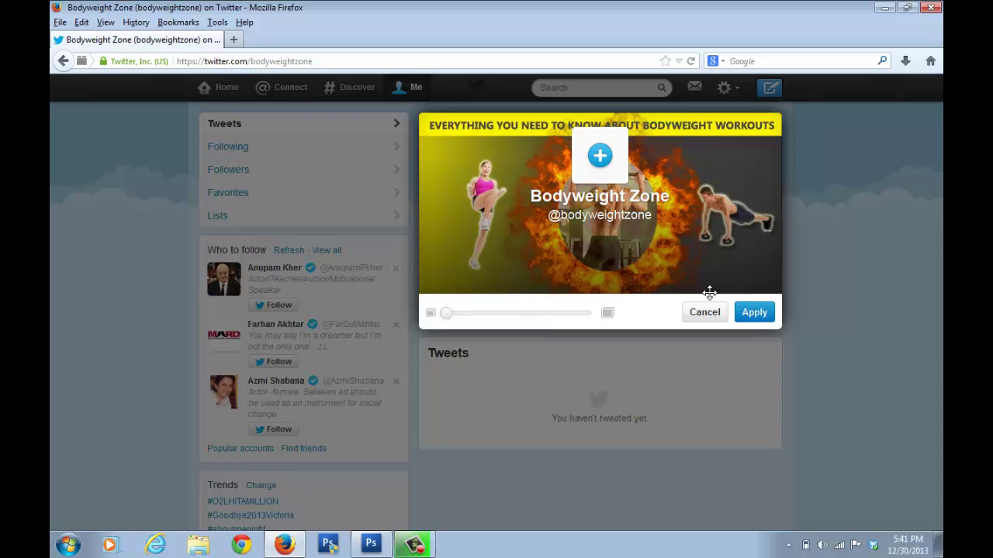
click(750, 314)
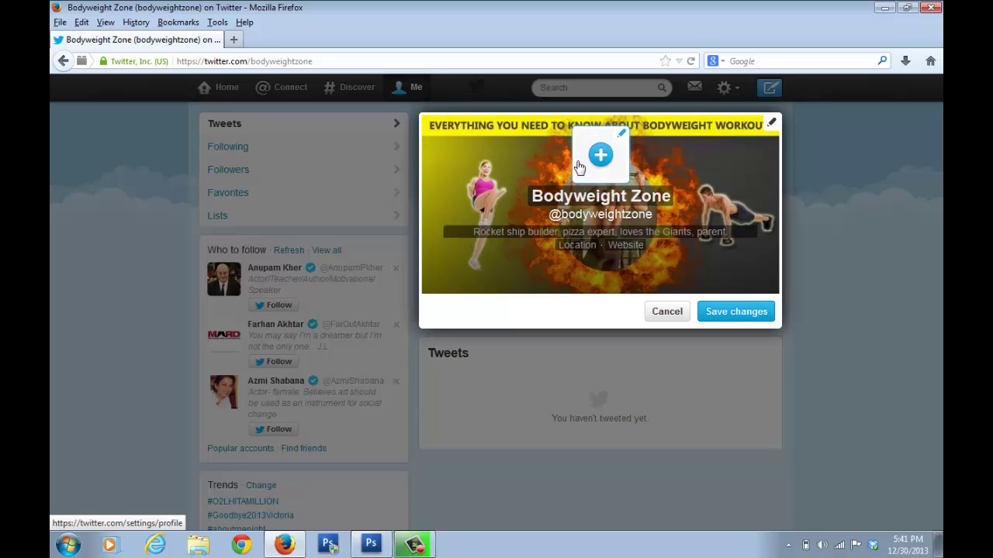
- Upload the image twitprof as the profile photo, apply it at its default size, and save the profile changes
click(622, 137)
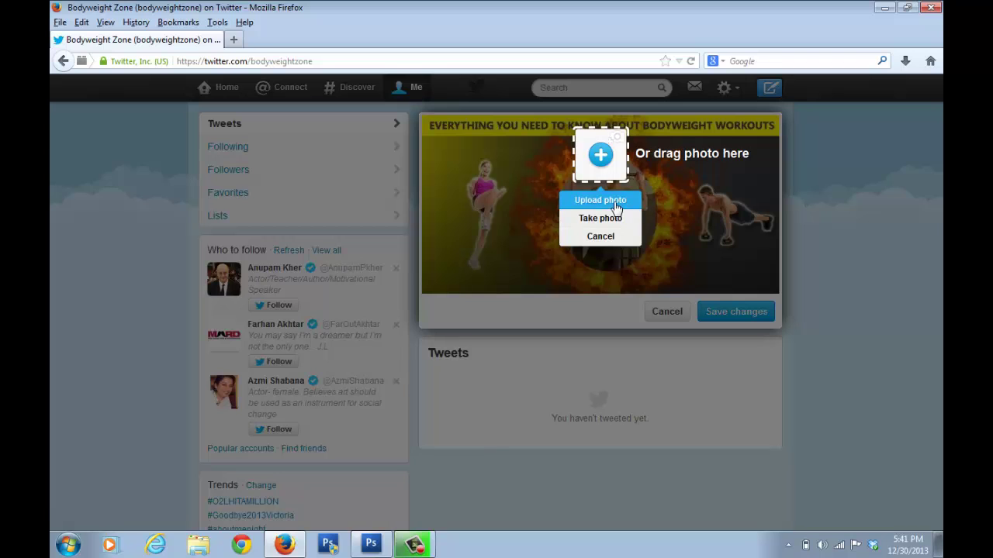
click(612, 203)
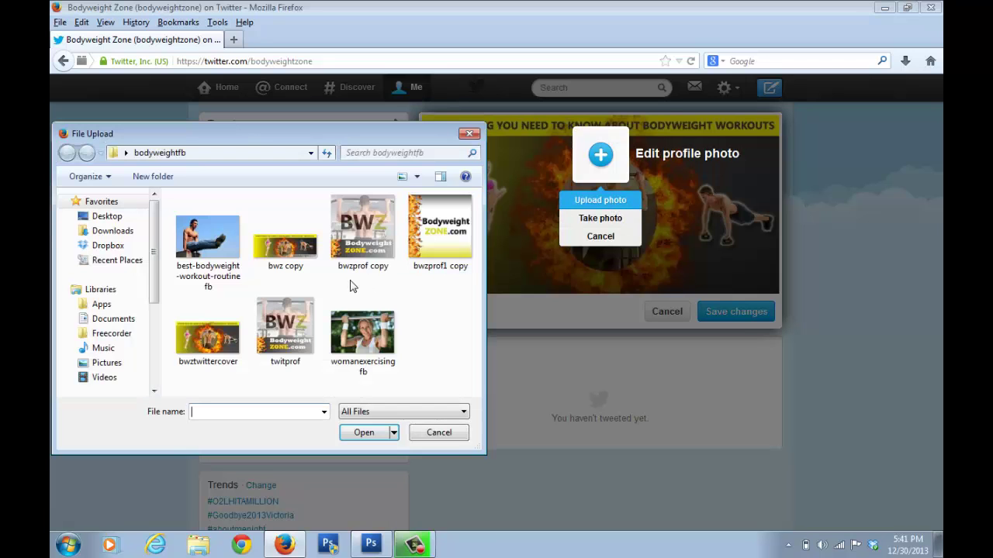
click(290, 315)
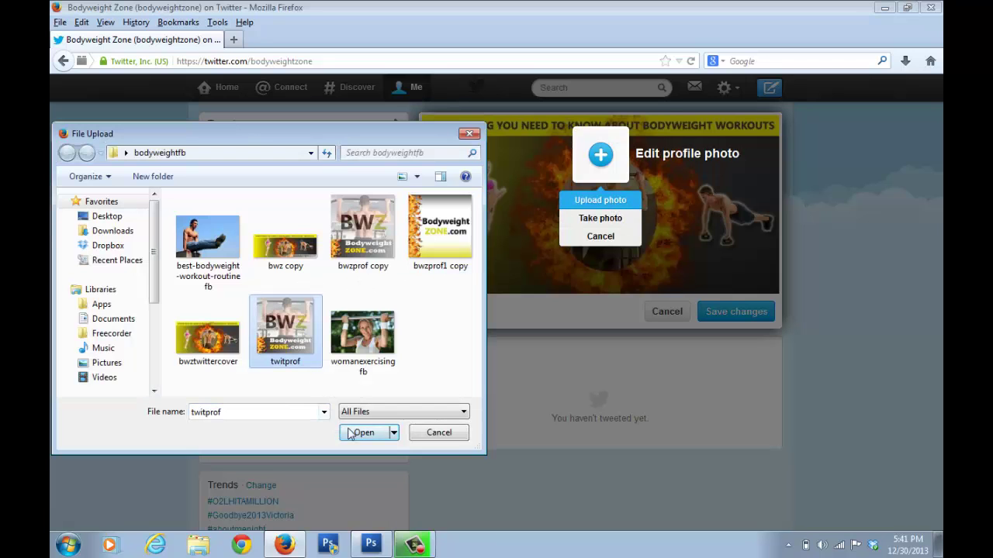
click(359, 432)
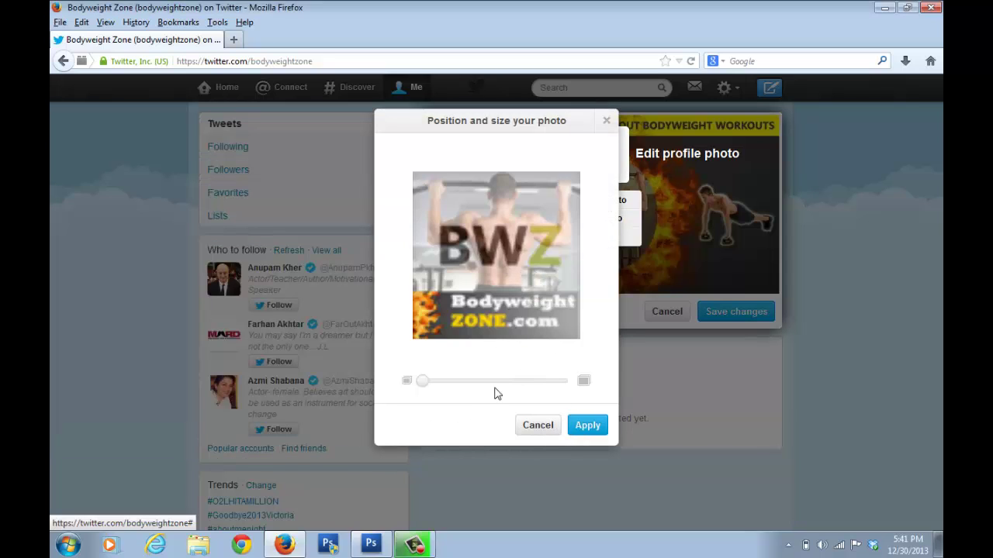
mouse_move(423, 381)
mouse_down()
mouse_move(552, 381)
mouse_move(423, 383)
mouse_up()
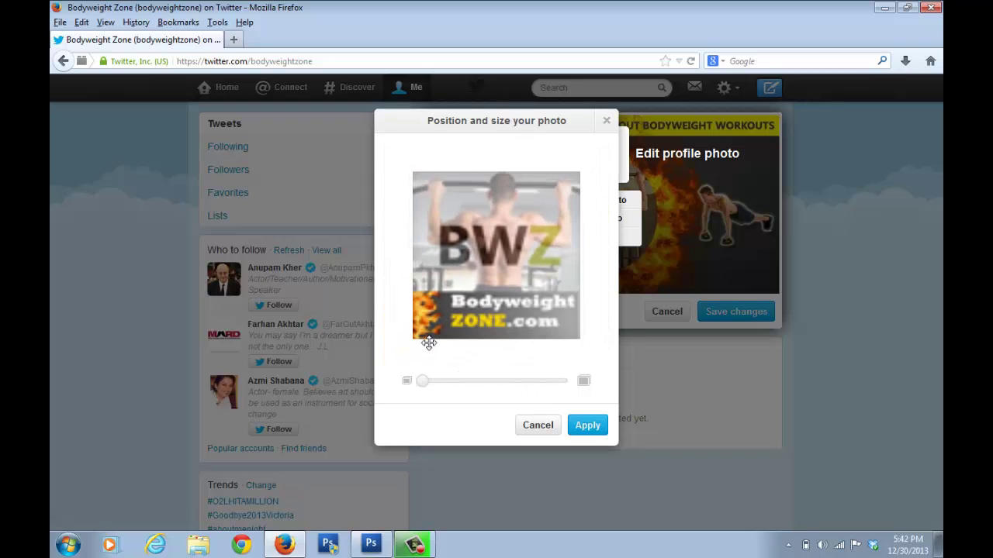
click(588, 427)
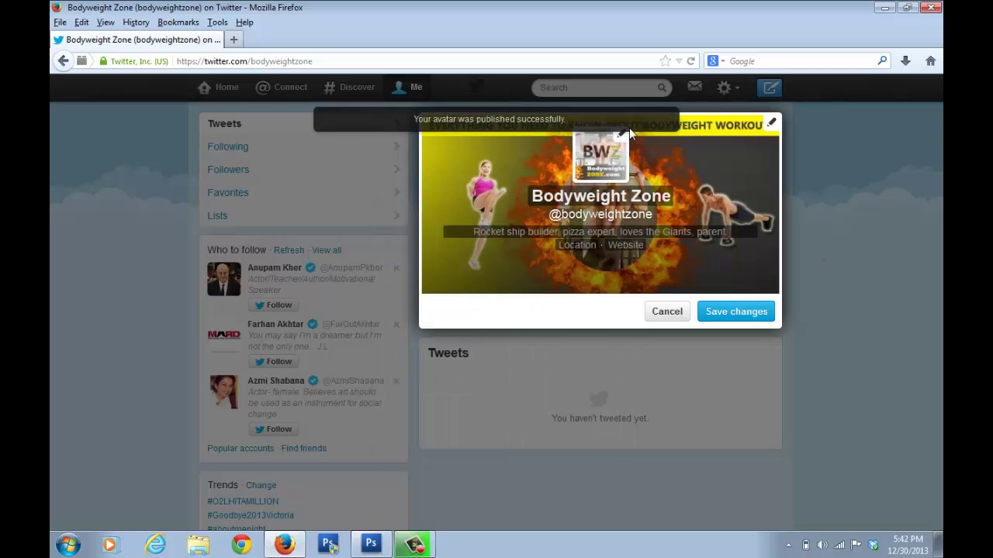
click(754, 315)
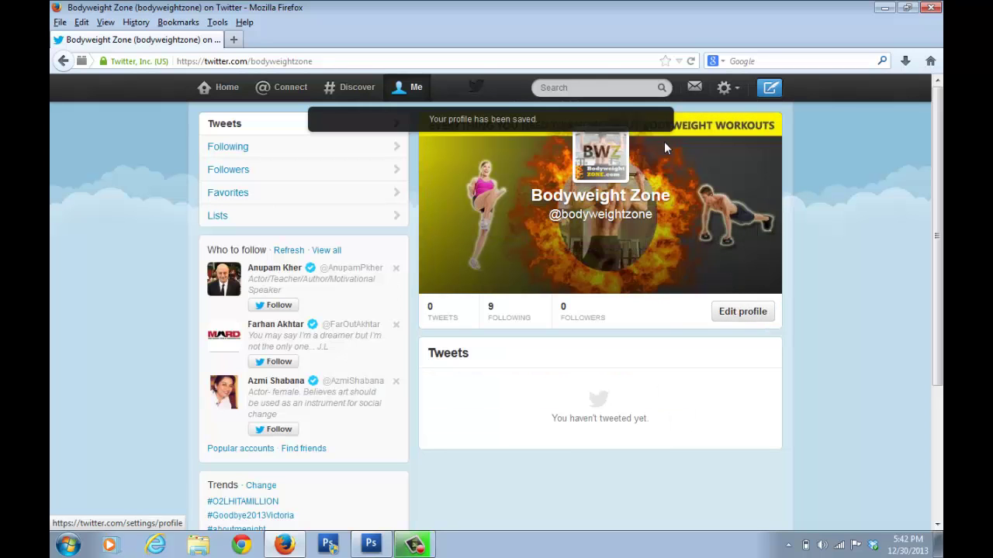
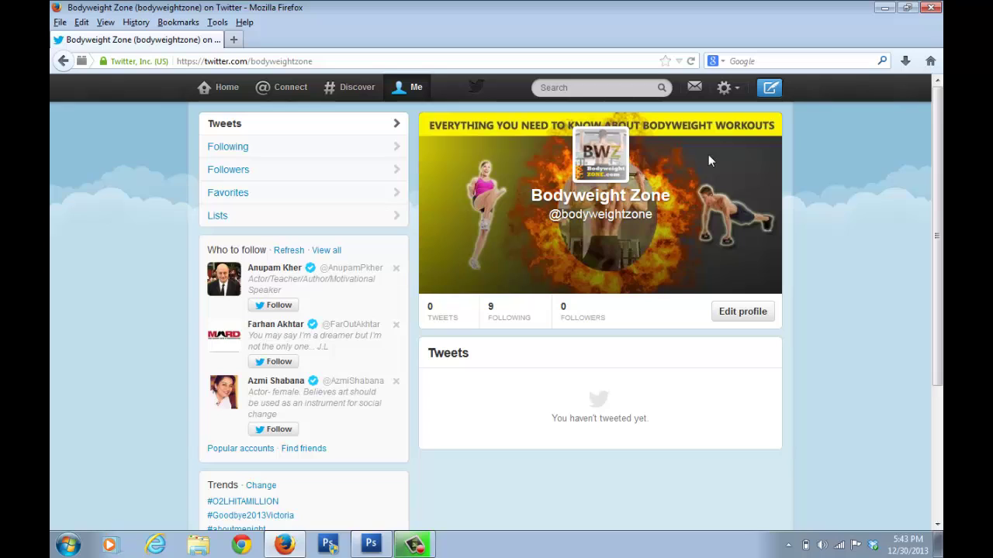
- Open the profile for editing and enter the bio "Everything you need to know about bodyweight workouts"
key(F10)
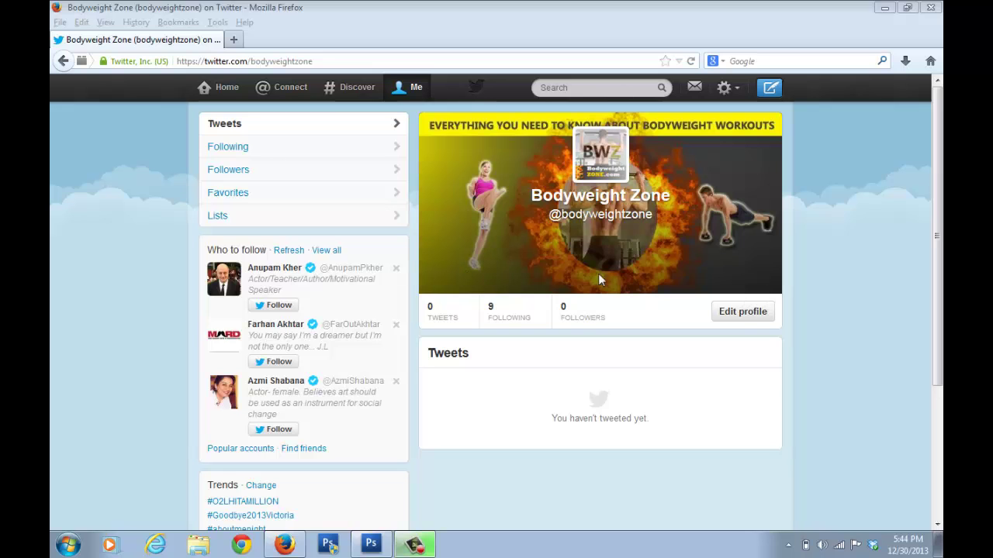
click(740, 312)
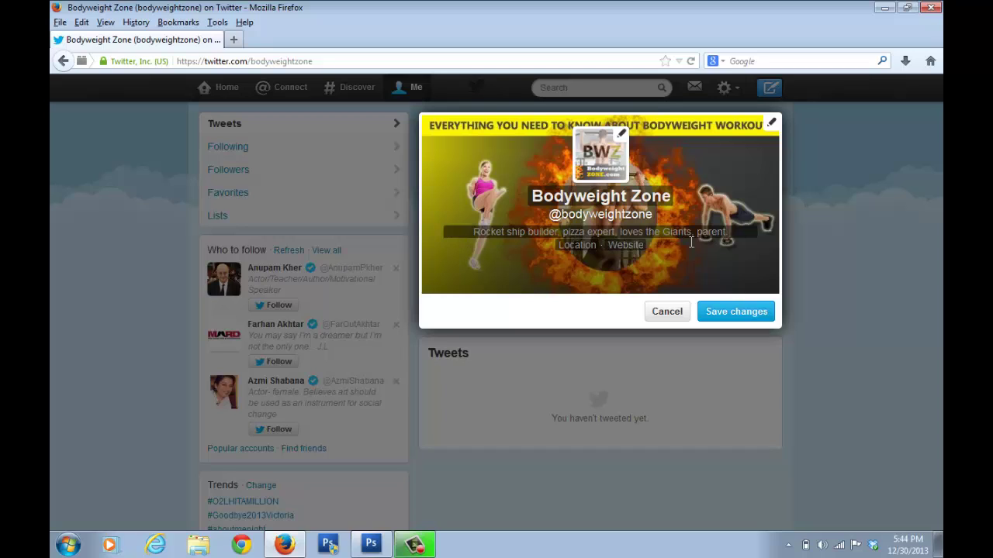
click(733, 238)
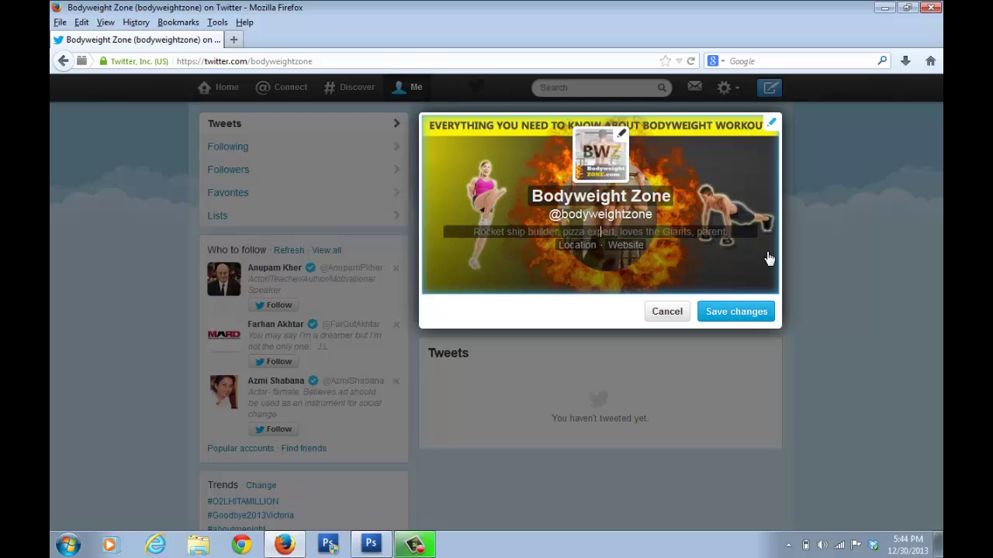
text(Ev)
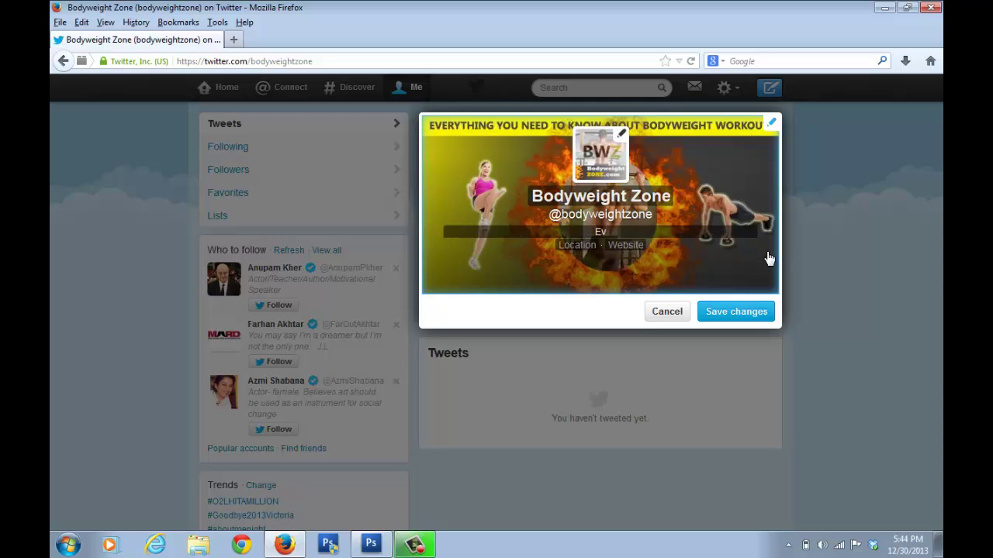
text(erything you need to know a)
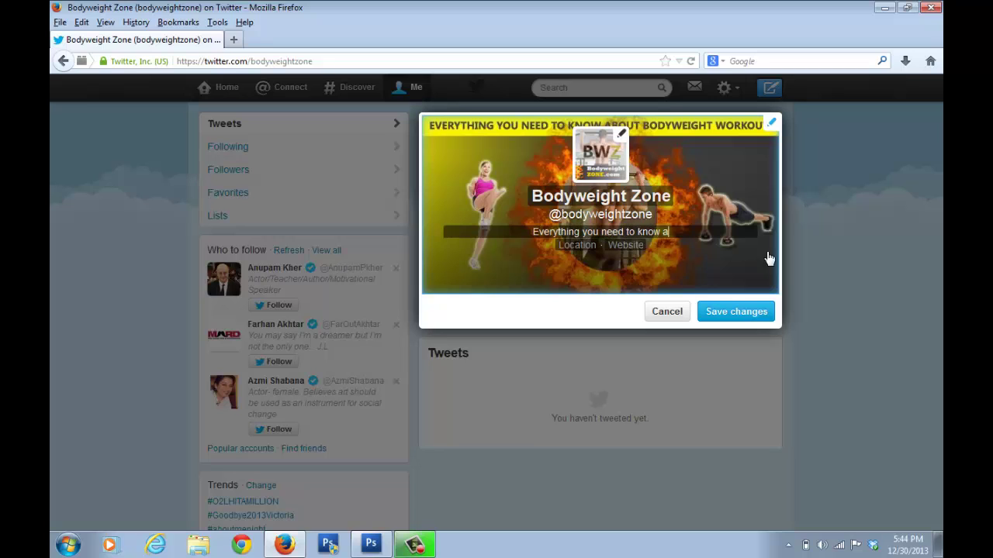
text(bout bodyweig)
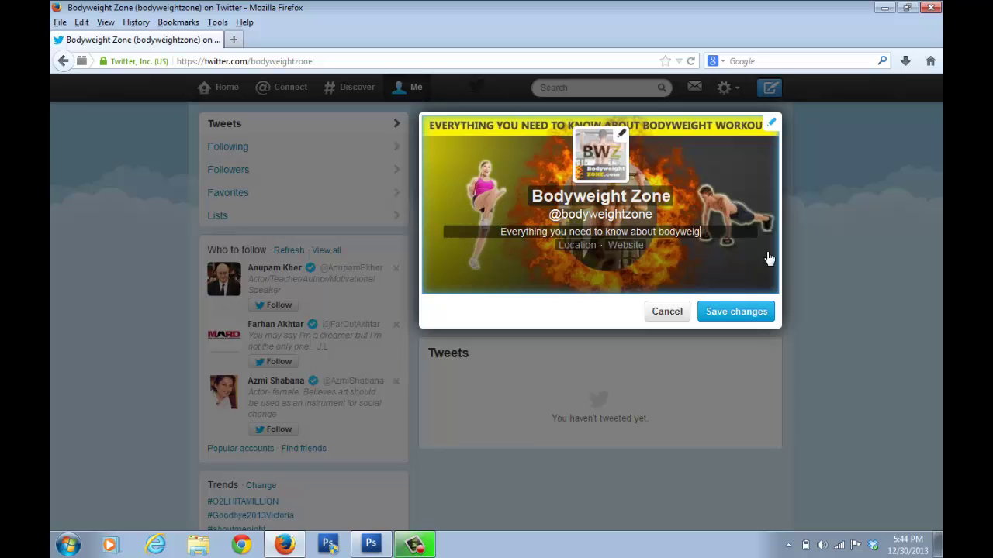
text(ht work)
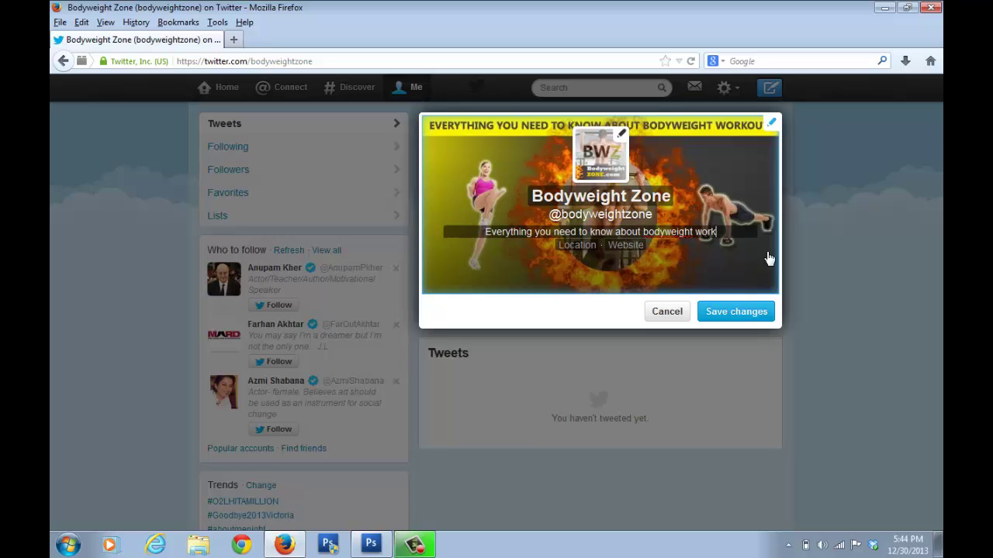
text(outs)
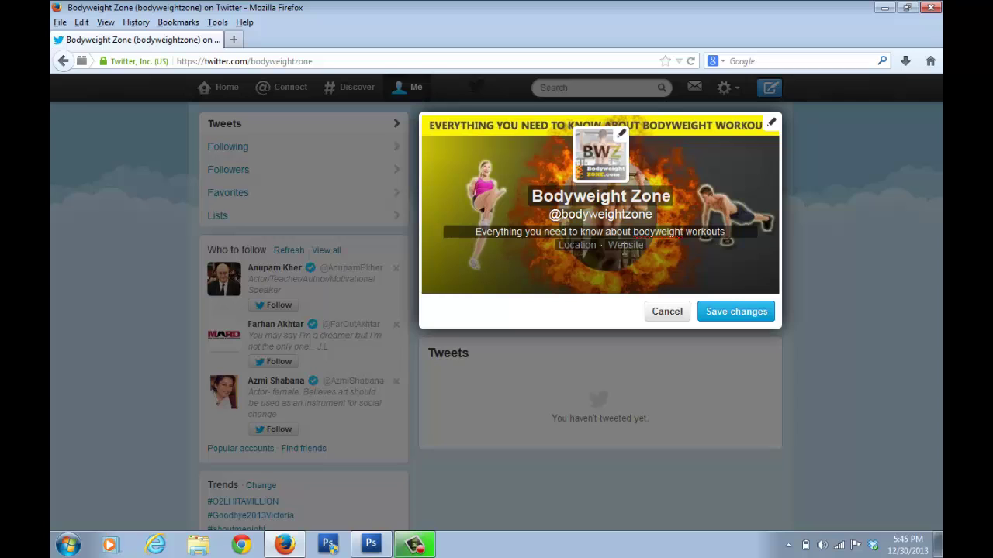
click(630, 247)
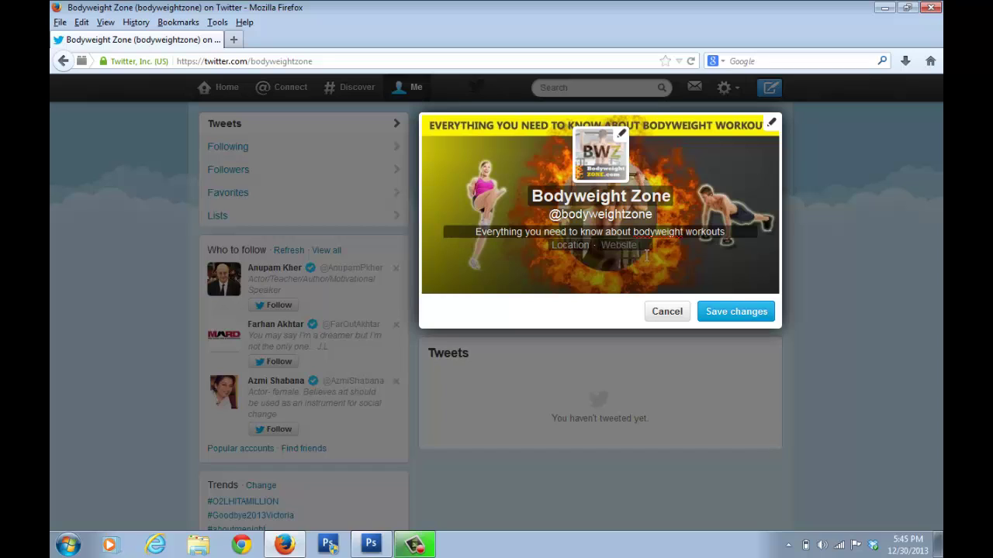
text(w)
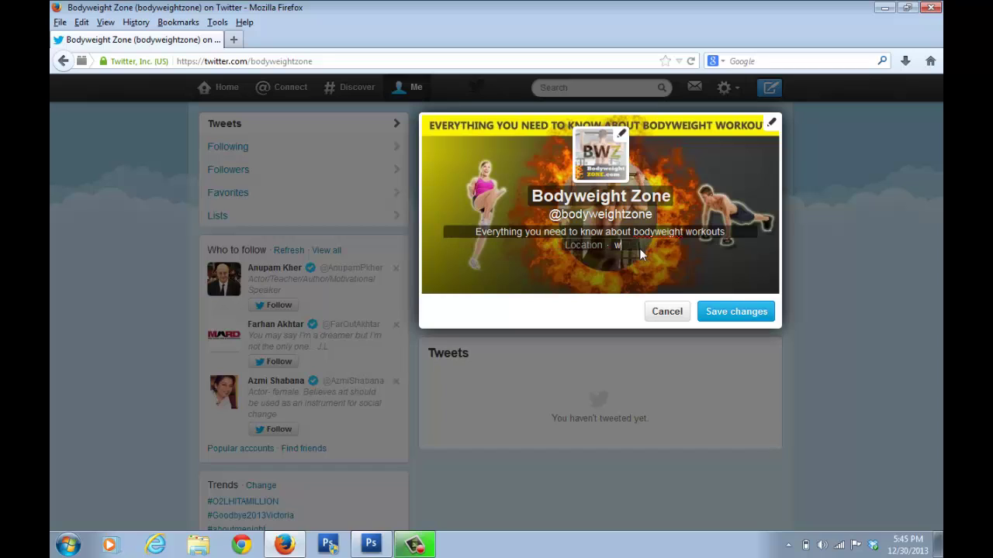
text(ww.body)
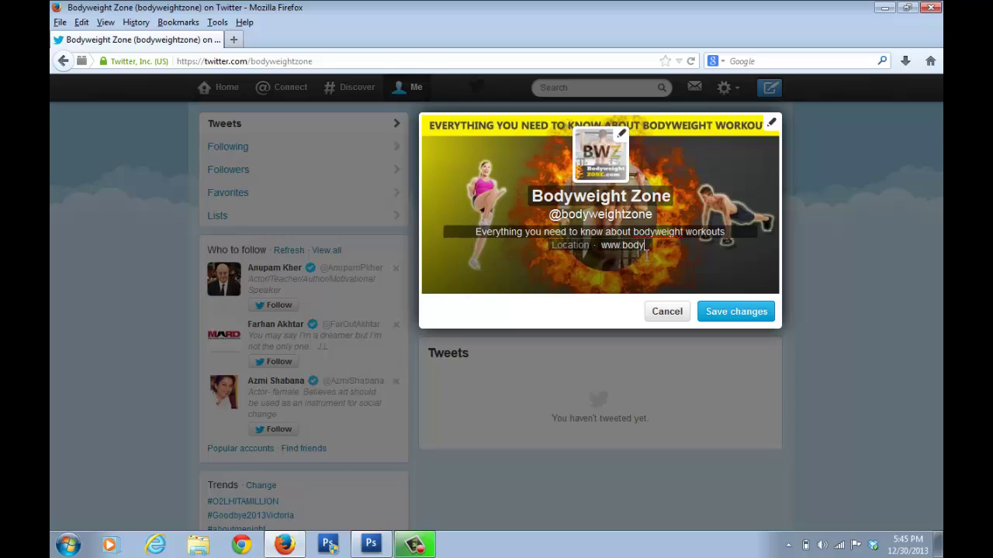
text(weightzone.com)
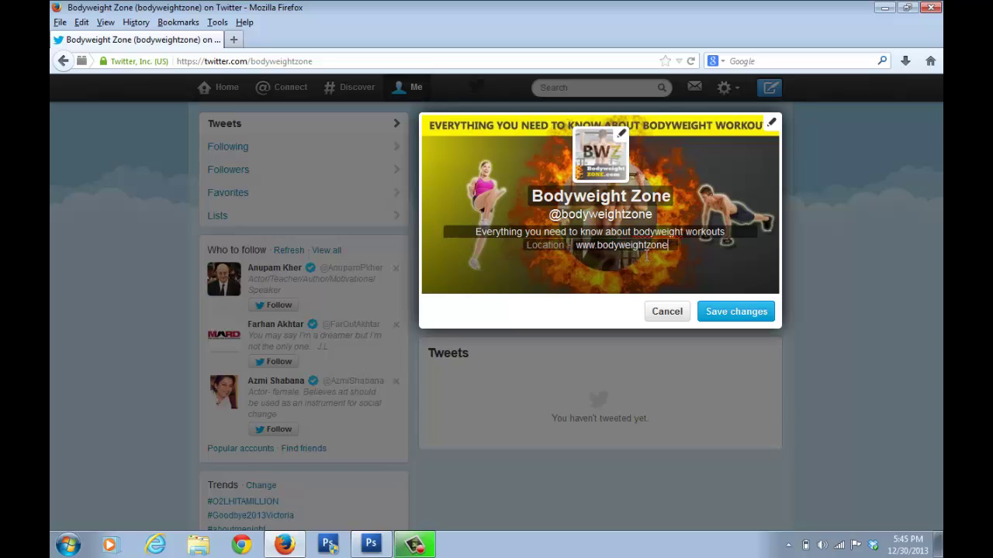
click(727, 324)
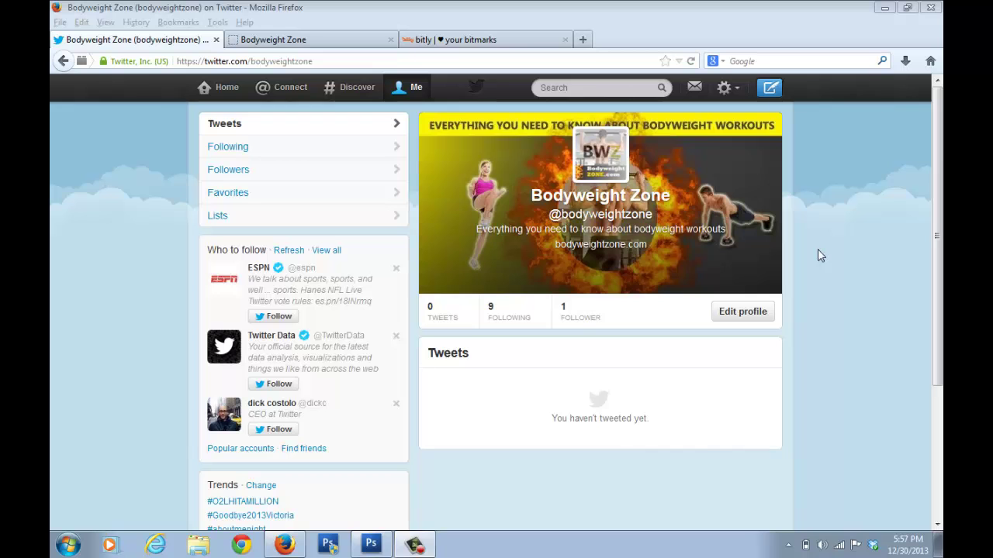
- Switch to the bodyweightzone.com site and open the blog post The Best Bodyweight Workout Routines
click(327, 43)
scroll(325, 377, down, 5)
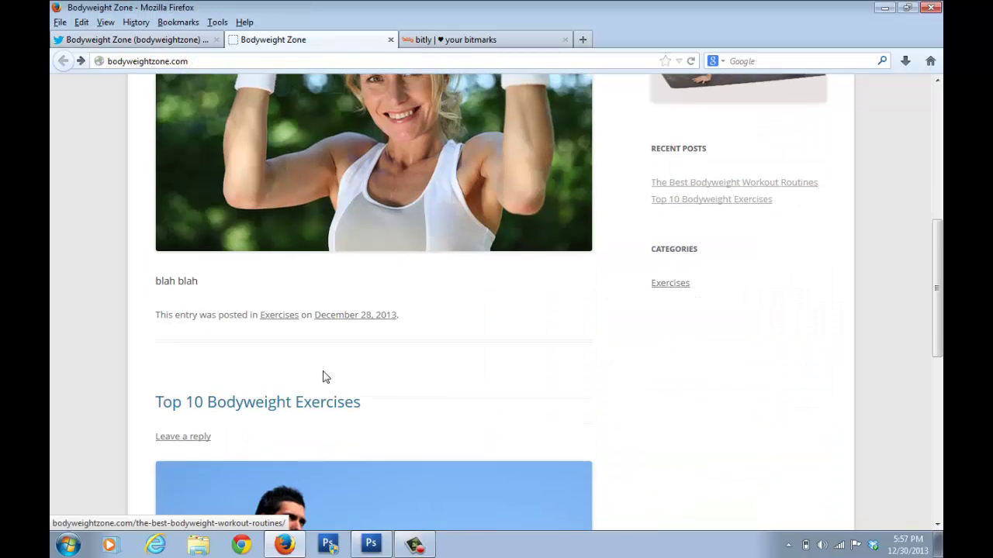
scroll(372, 240, up, 5)
scroll(533, 283, down, 5)
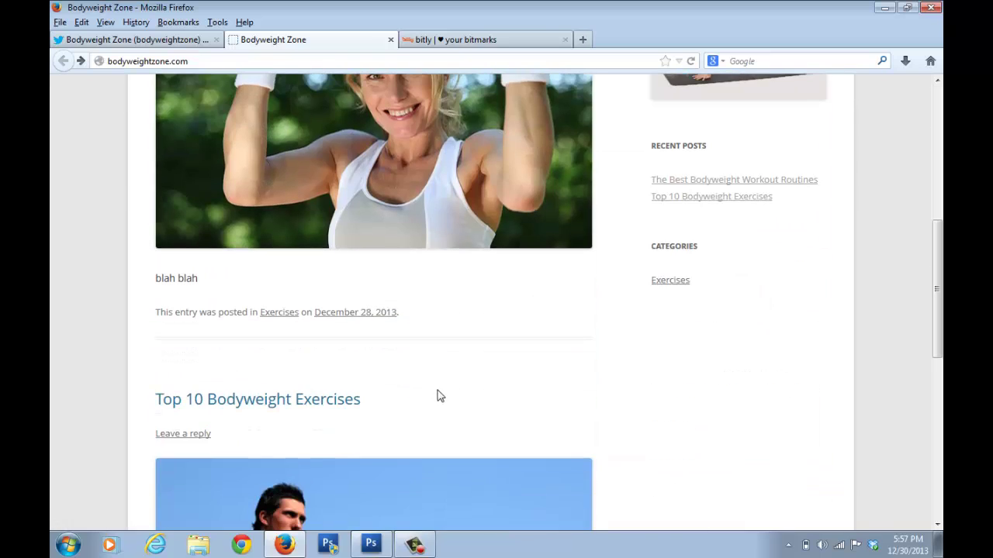
scroll(436, 396, up, 5)
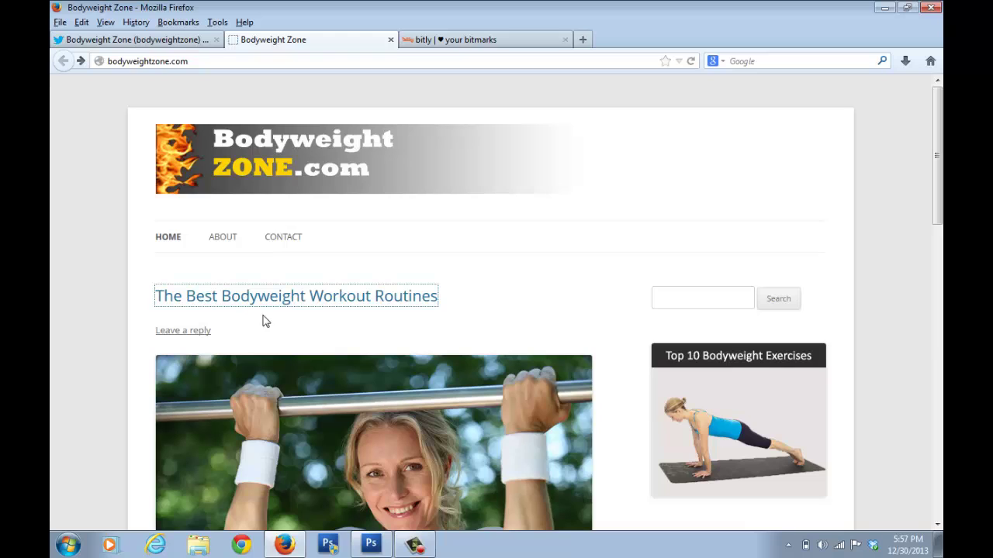
click(361, 306)
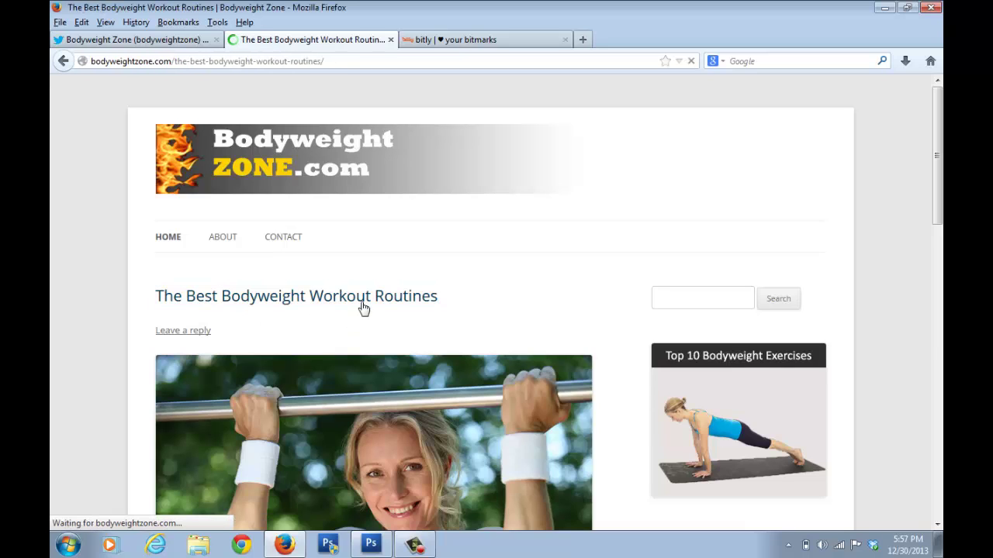
scroll(361, 307, down, 8)
scroll(359, 308, up, 5)
scroll(358, 308, up, 3)
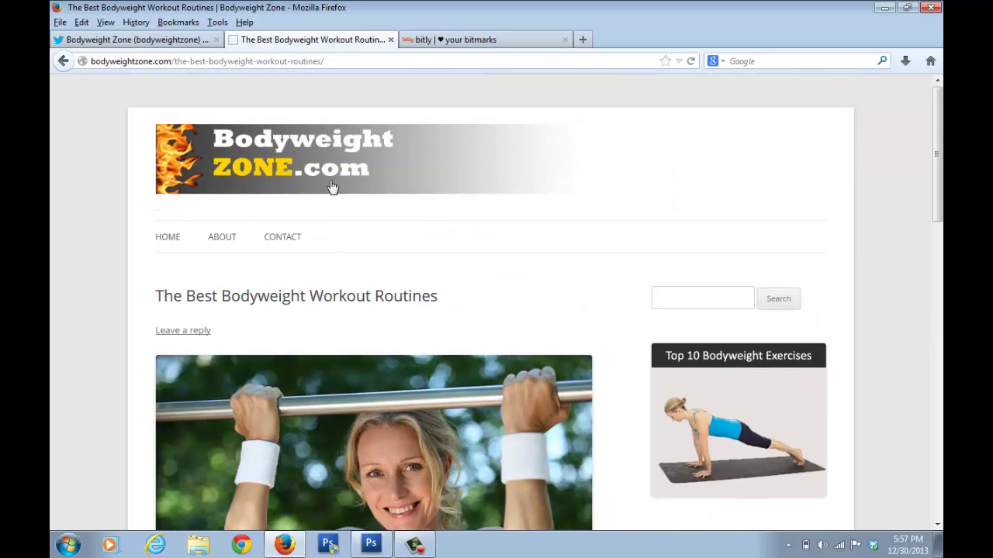
- Copy the blog post's web address and return to the Twitter home page
click(291, 68)
right_click(290, 68)
click(326, 111)
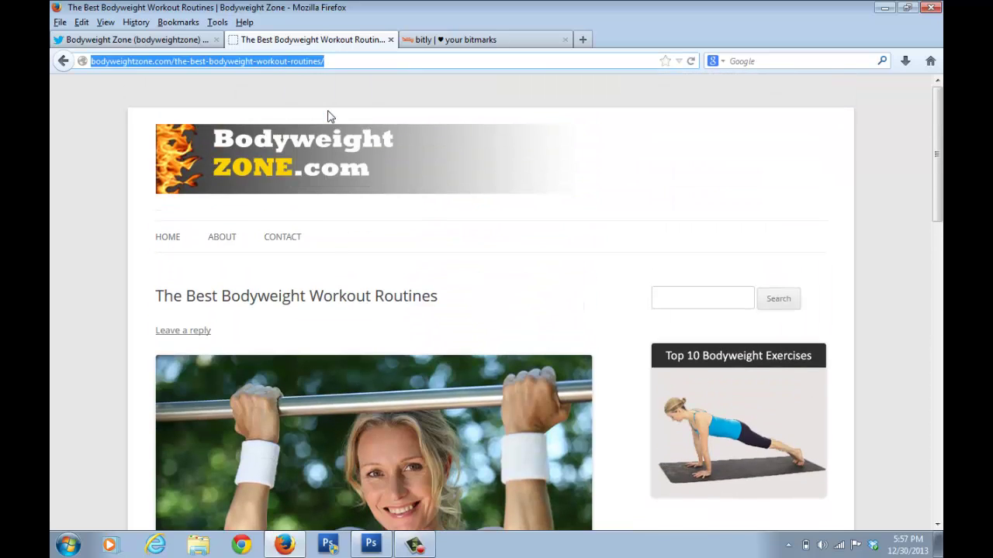
click(186, 40)
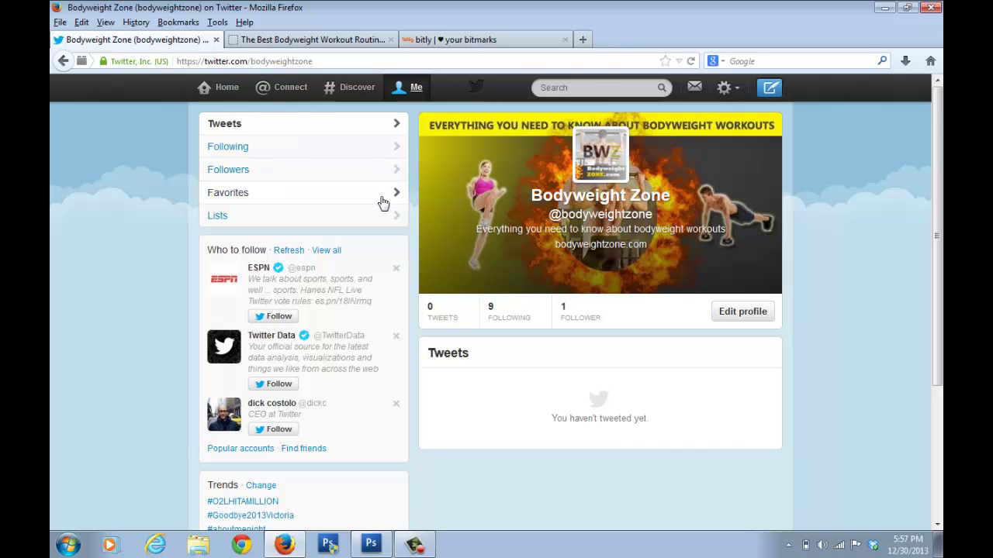
click(227, 88)
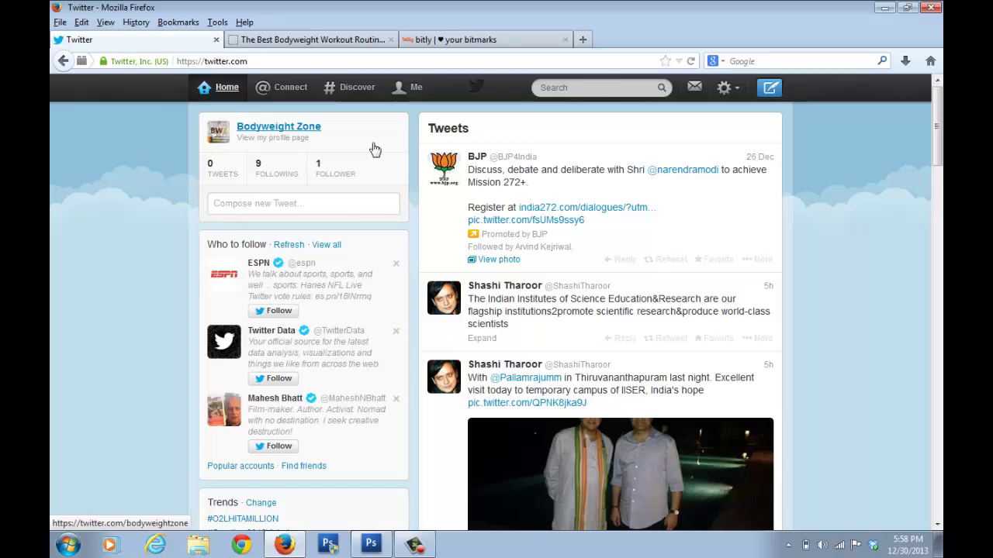
- Compose a tweet reading "Check out the latest blog post on the best bodyweight workout routines" followed by the copied post address
click(340, 209)
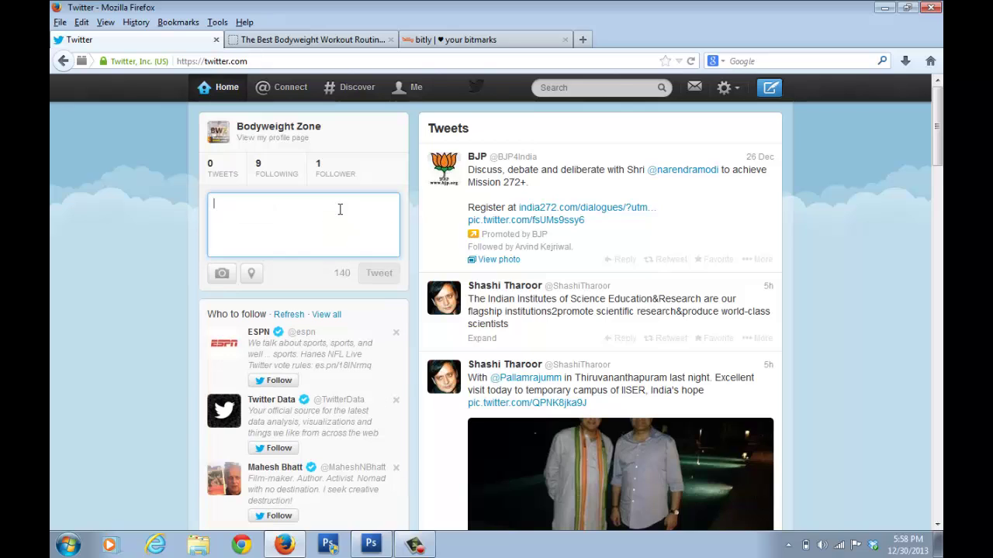
text(Check iy)
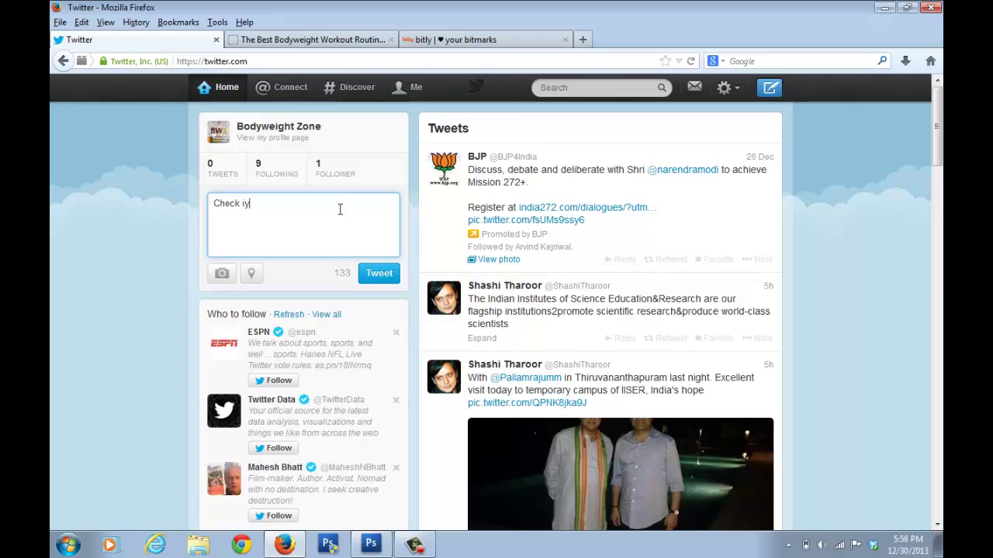
text(ut the latest blog post on )
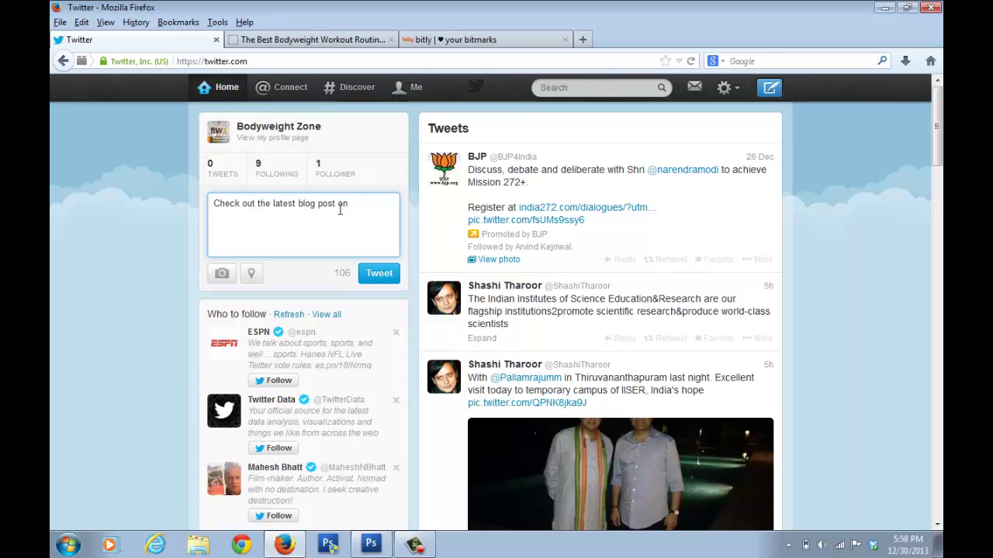
text(our bl)
key(BackSpace)
key(BackSpace)
key(BackSpace)
key(BackSpace)
key(BackSpace)
key(BackSpace)
key(BackSpace)
text(the best bodyweight work)
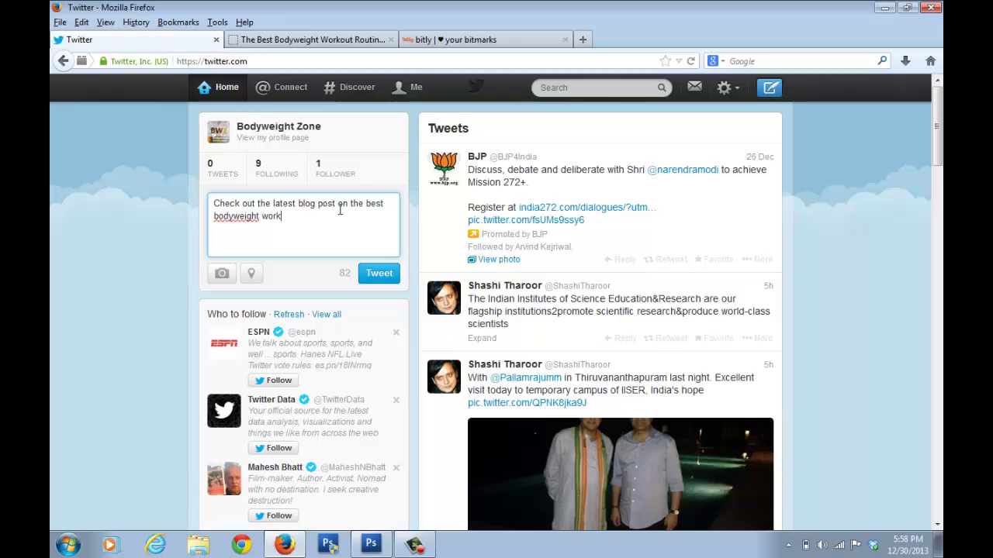
text(out routines)
key(ctrl+v)
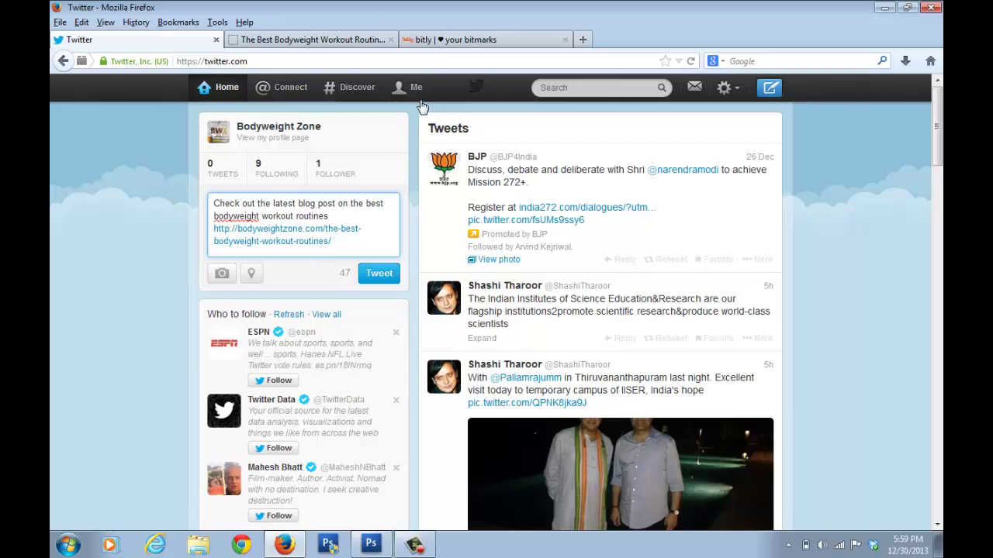
- Switch to bitly, shorten the blog post's address and copy the short link
click(451, 40)
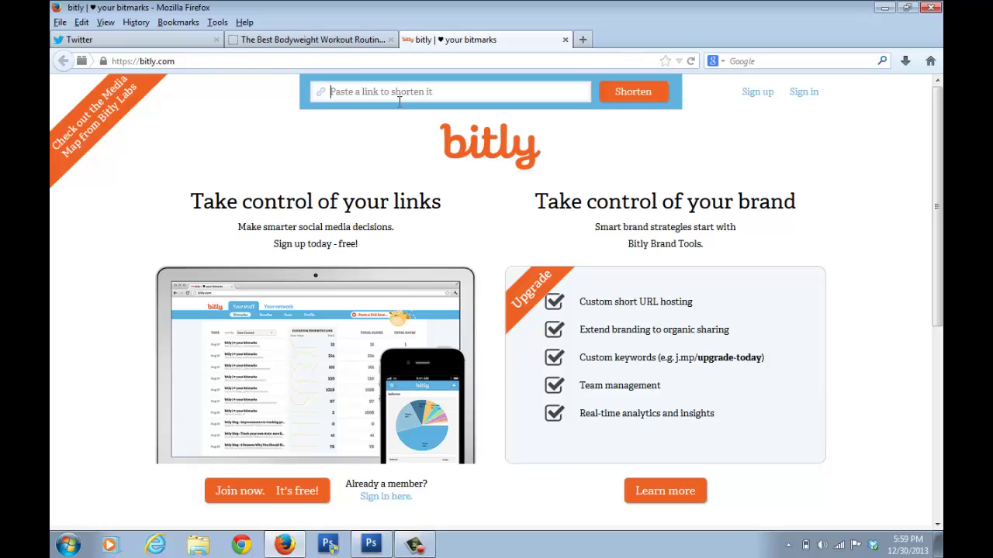
key(ctrl+v)
click(647, 102)
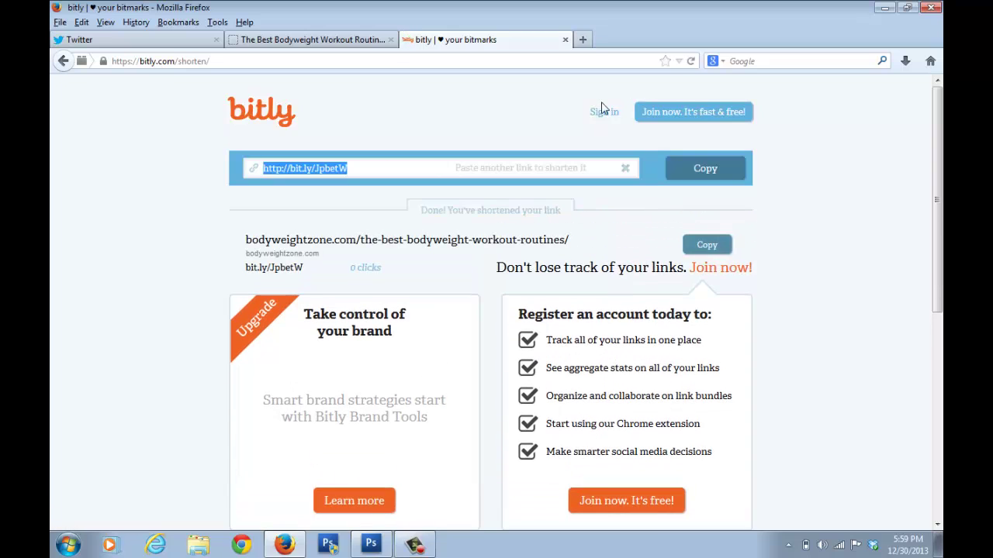
right_click(321, 167)
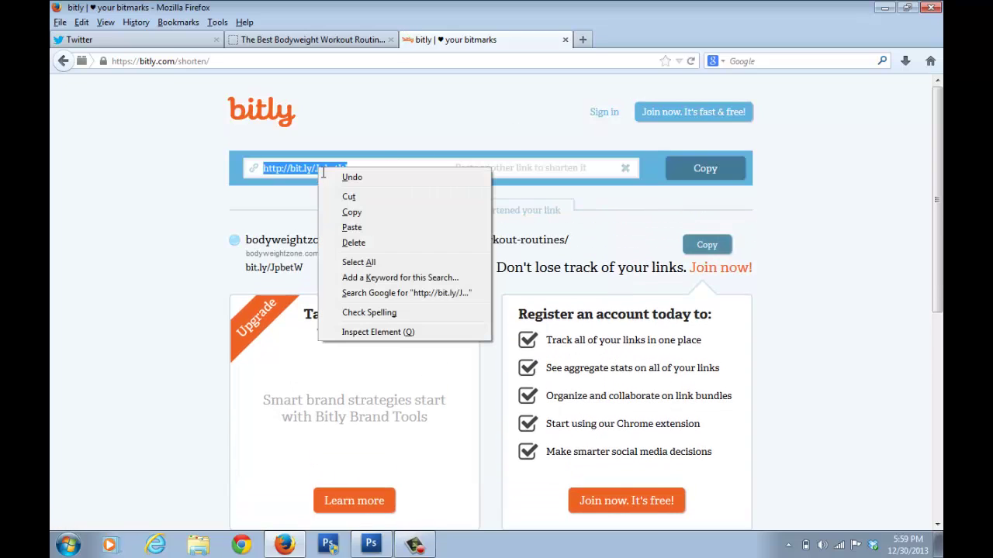
click(352, 212)
- Replace the full blog post address in the Twitter draft with the copied short link
click(151, 39)
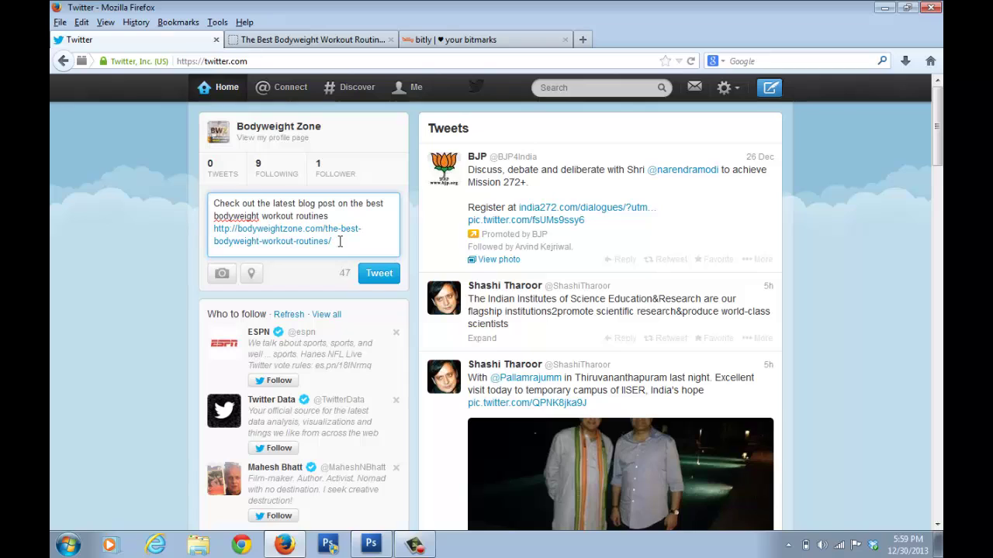
drag(345, 245, 217, 234)
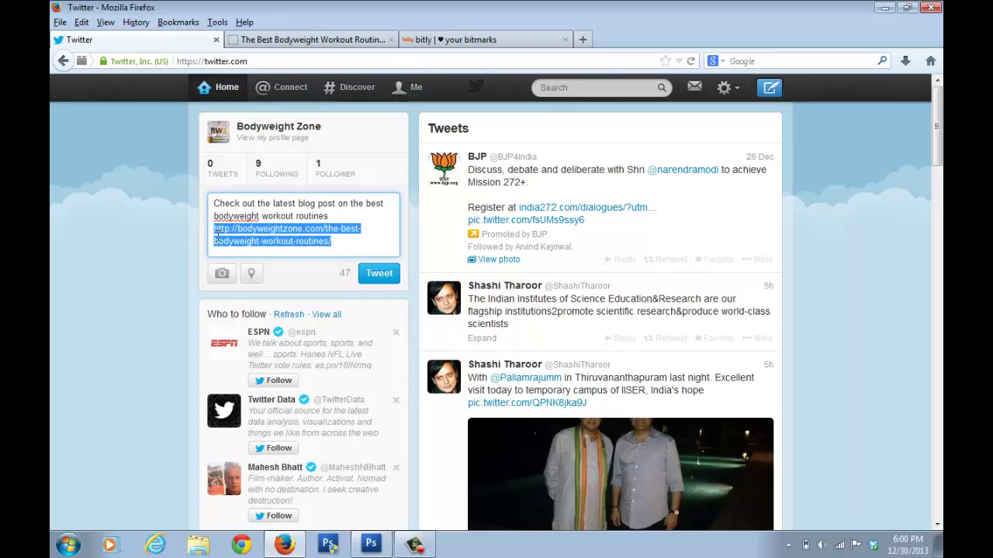
key(ctrl+v)
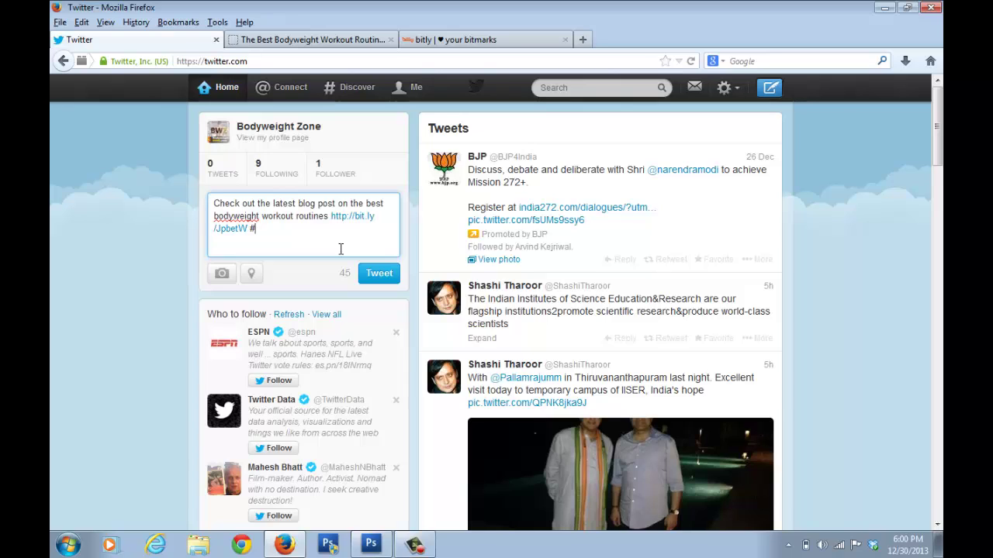
- Add the hashtag #workout at the end of the tweet and close the hashtag suggestions
text(wroko)
key(BackSpace)
key(BackSpace)
key(BackSpace)
key(BackSpace)
text(o)
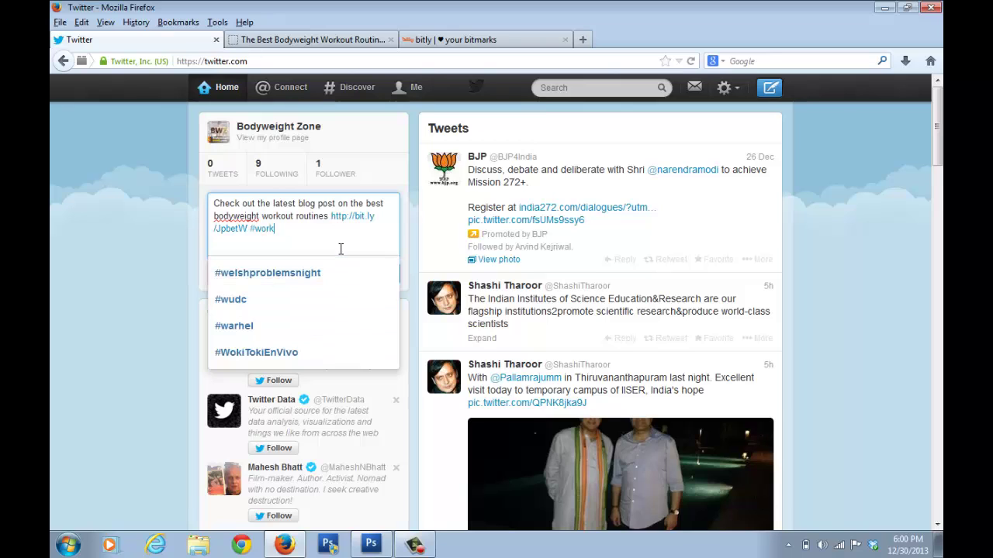
text(rkout)
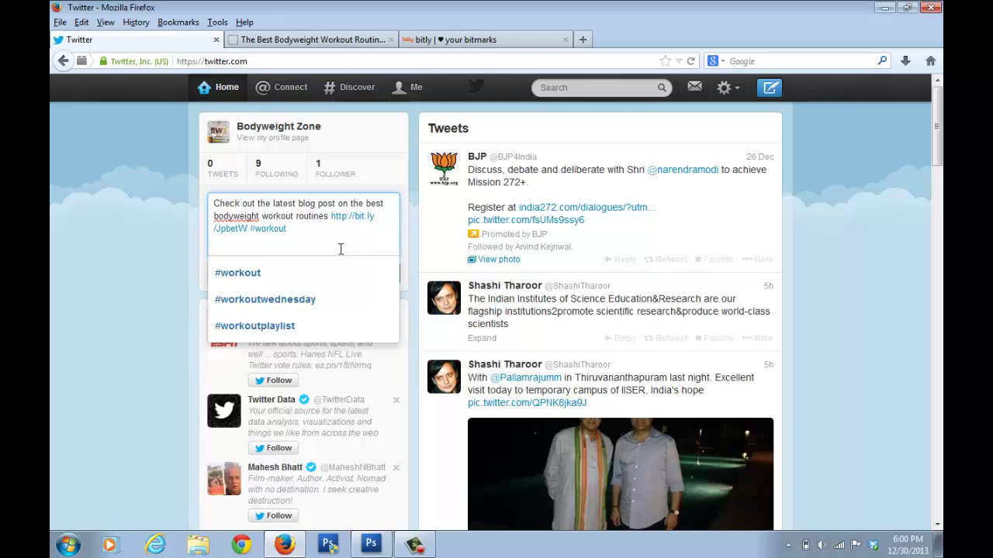
click(194, 250)
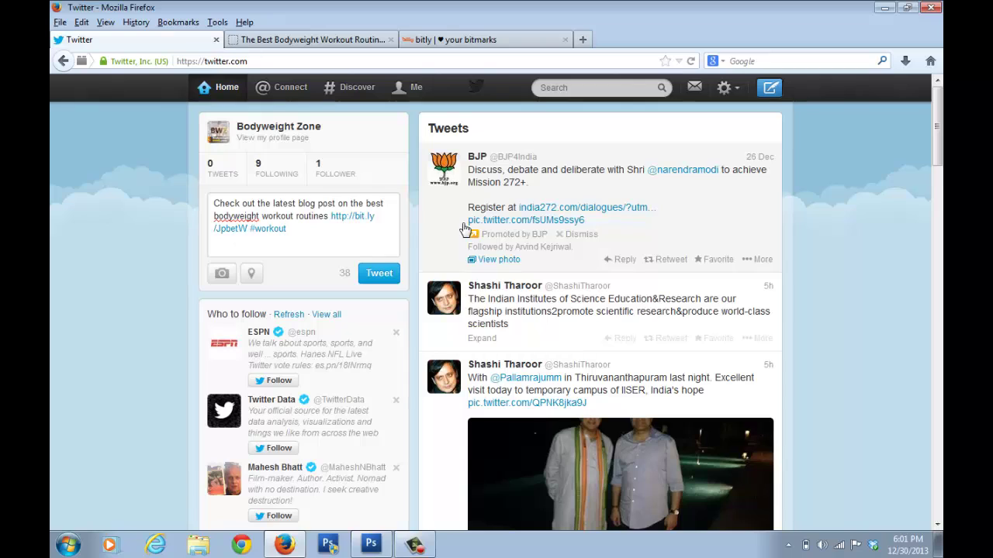
- Add the suggested hashtag #fitness after #workout at the end of the tweet draft
click(301, 231)
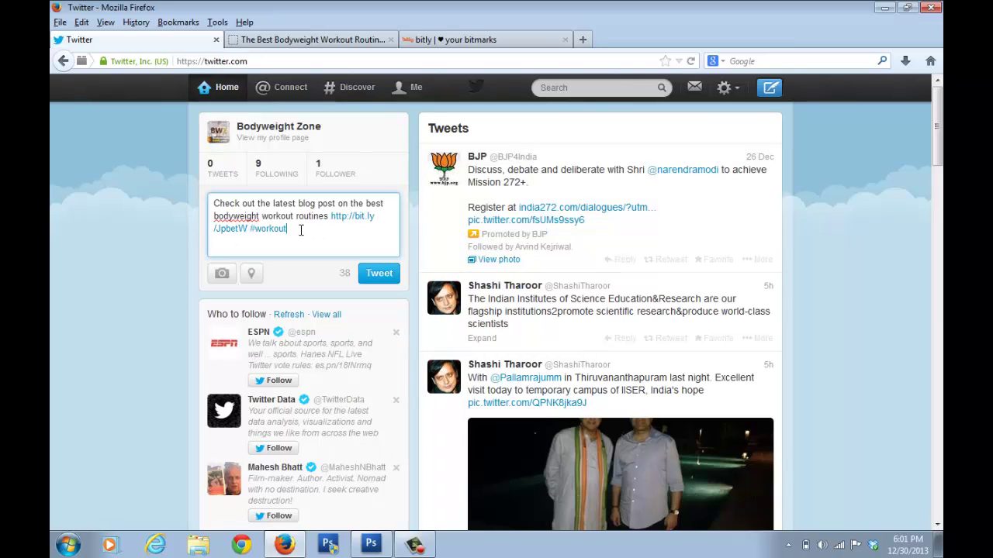
text(#fitness)
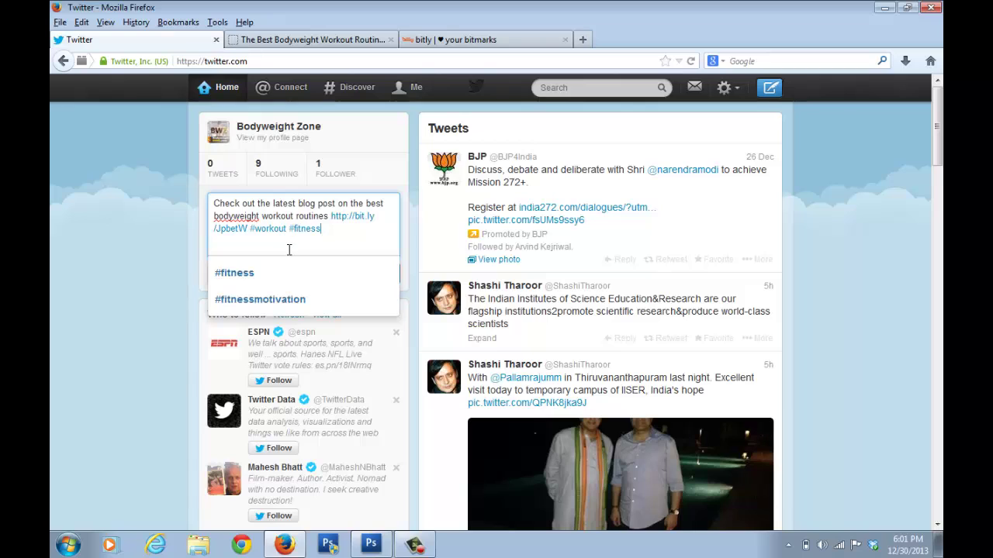
click(249, 273)
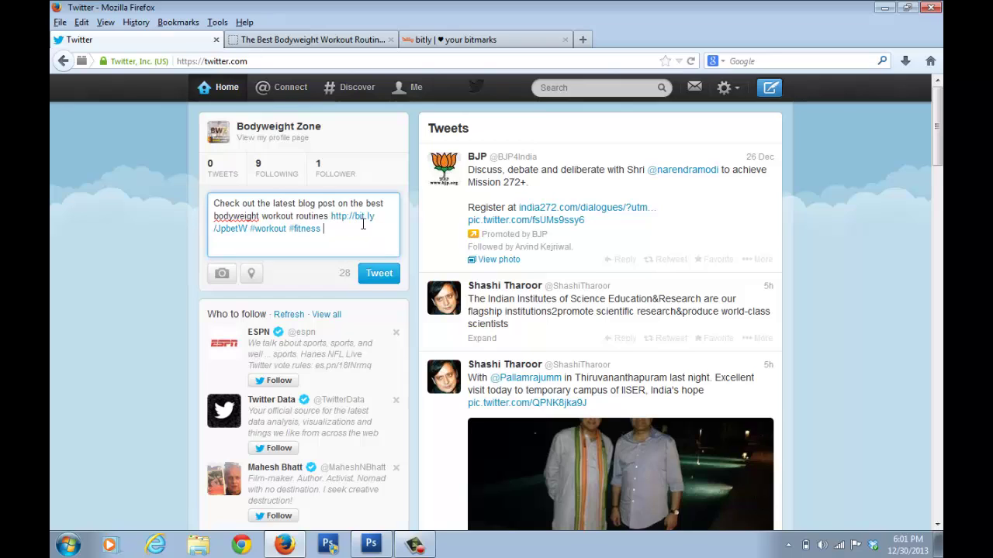
- Post the tweet, dismissing the tip about tweets, and open the account's own list of tweets
click(387, 280)
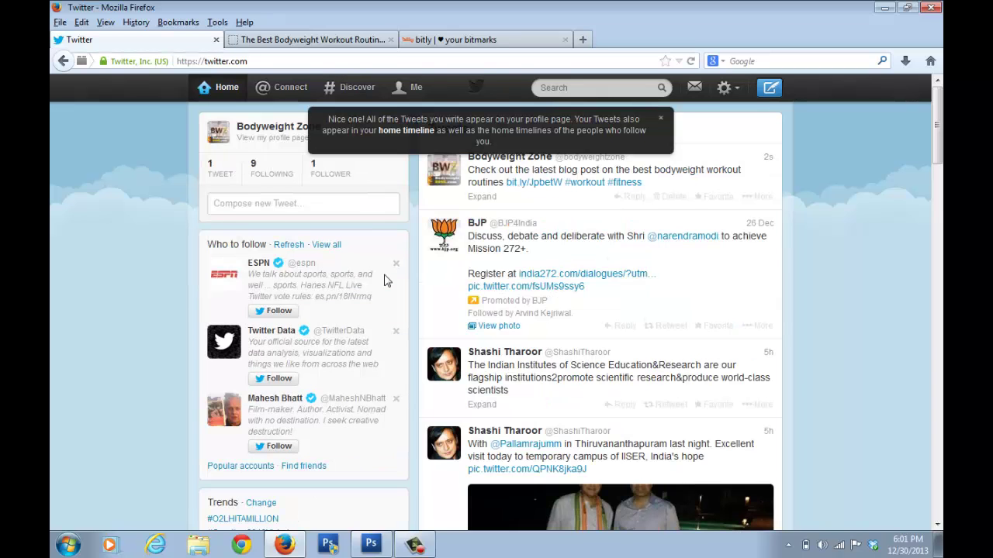
click(661, 118)
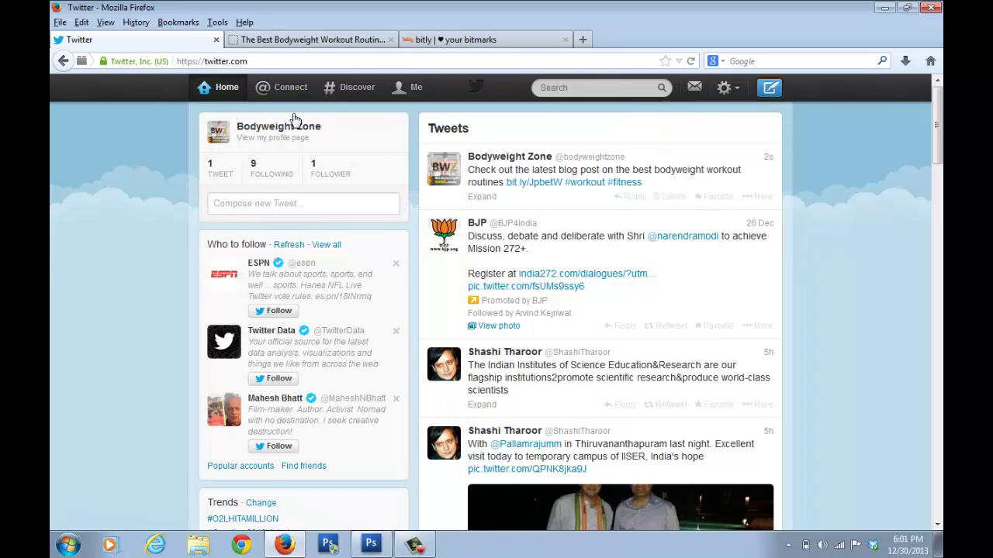
click(215, 172)
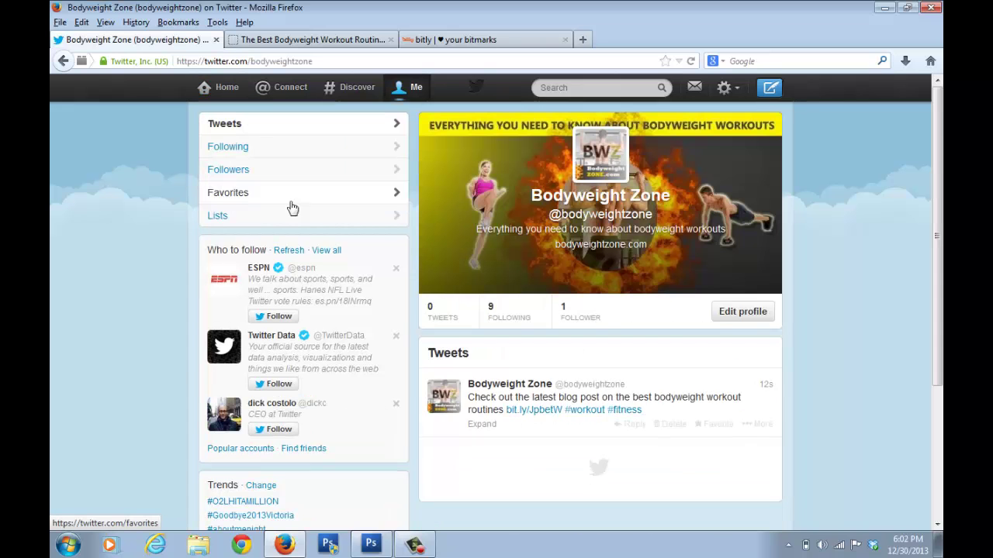